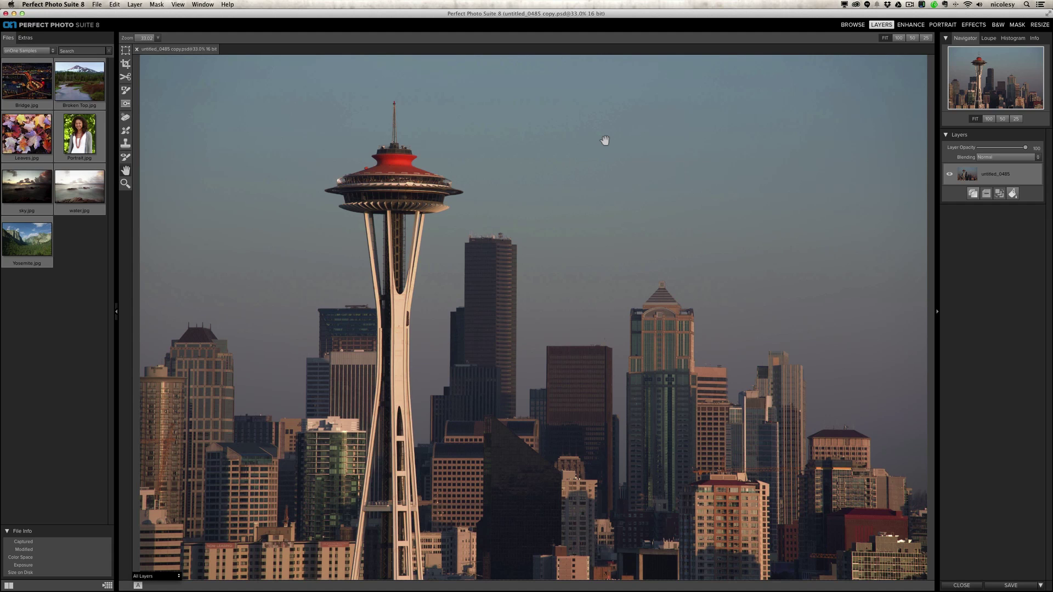
Step: Open File > Manage Extras and expand the Textures category to reveal Artistic Photo Textures
click(97, 5)
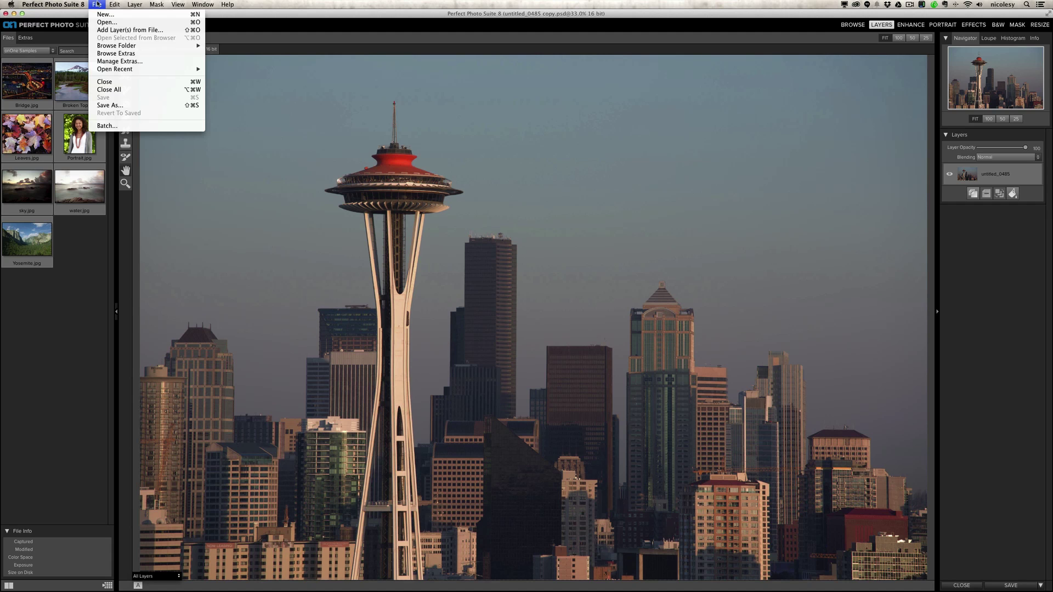
click(137, 61)
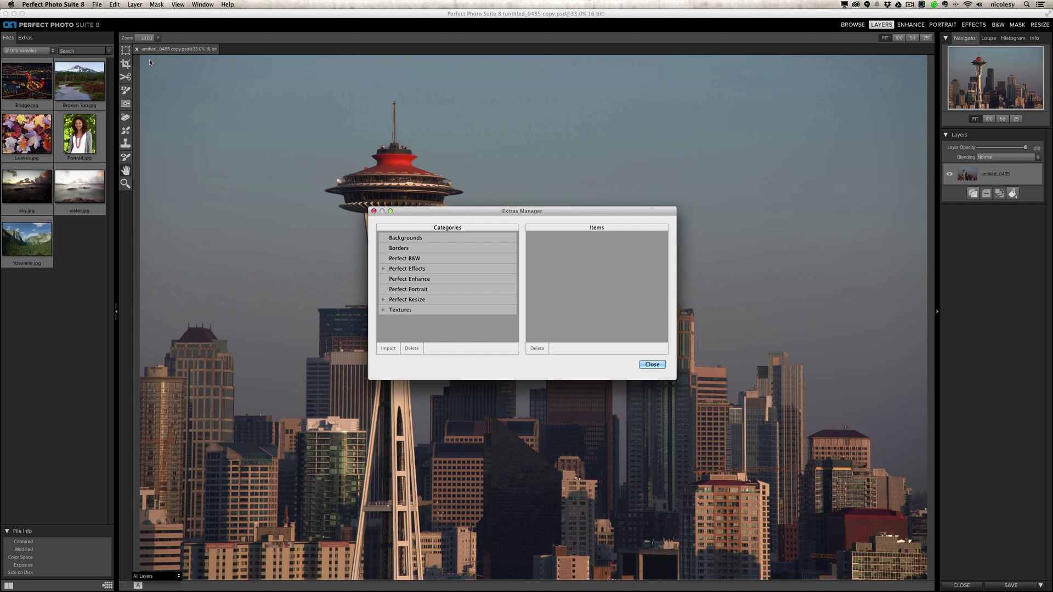
click(401, 310)
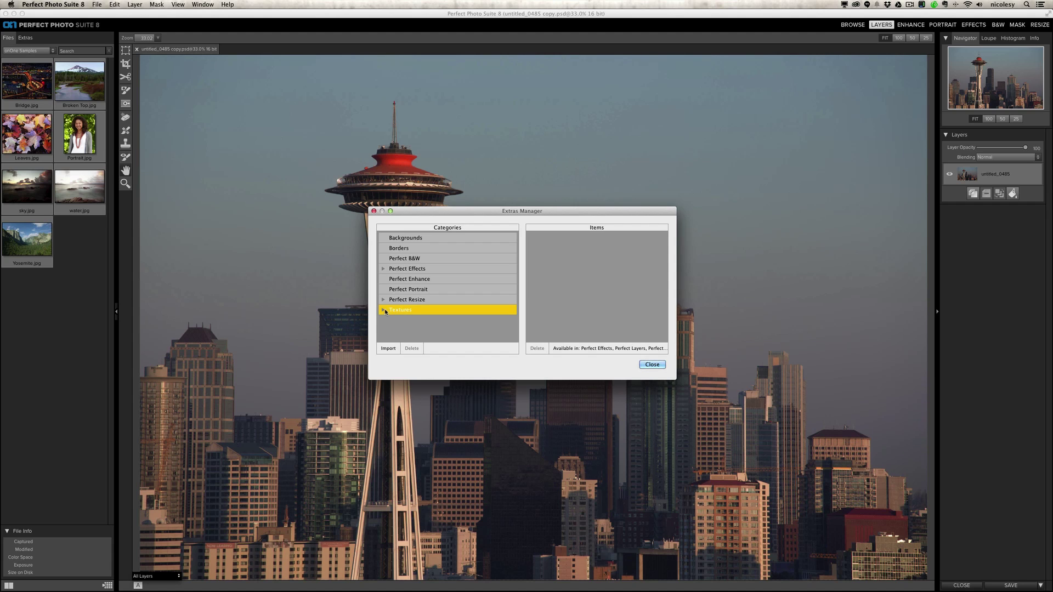
click(384, 311)
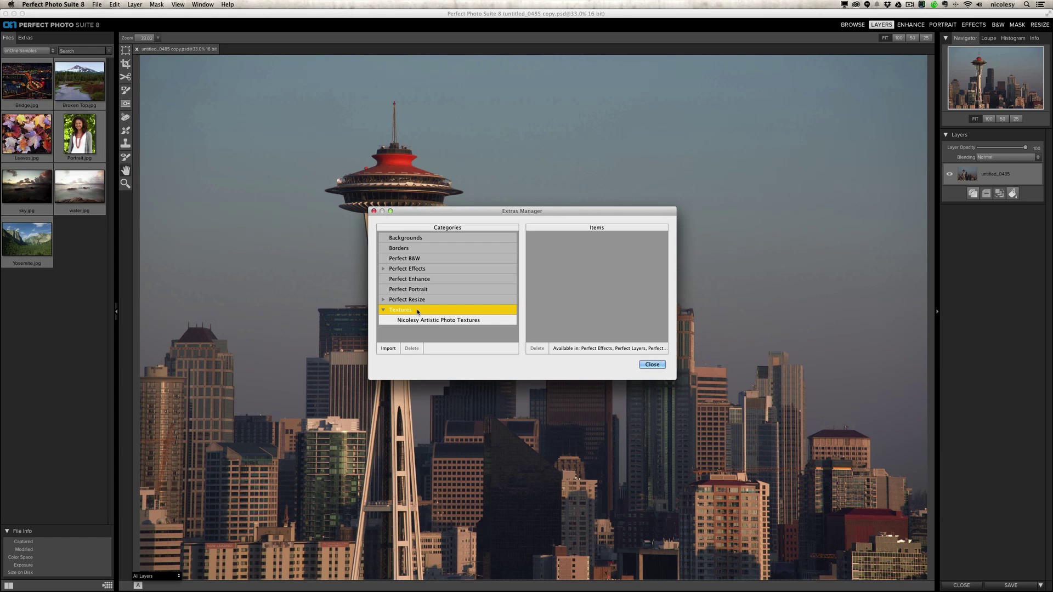
Step: Choose all the watercolor texture files in the Import Textures dialog for import
click(389, 349)
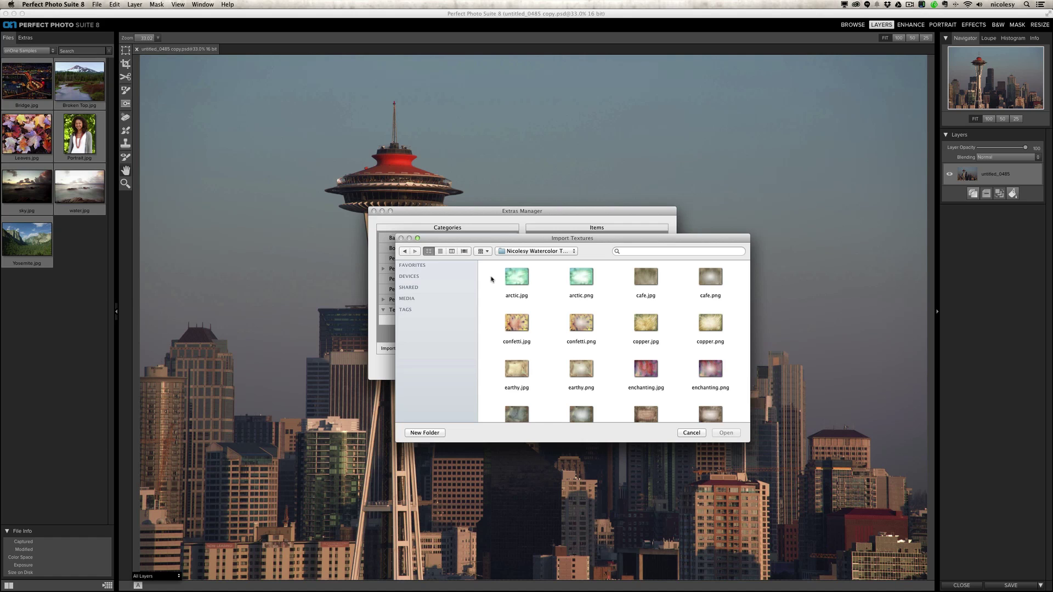
drag(491, 279, 725, 404)
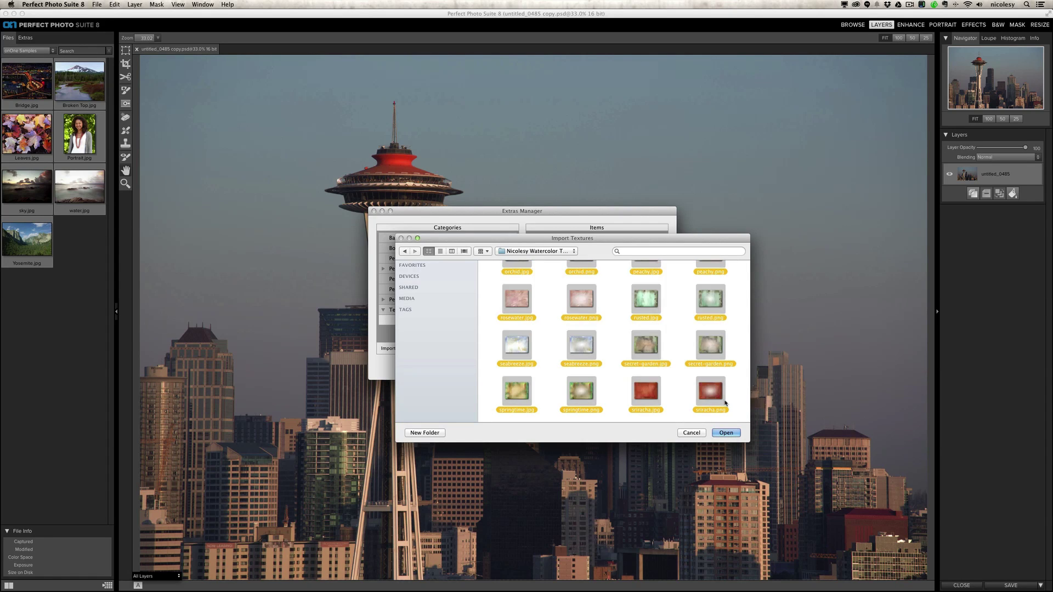
click(726, 433)
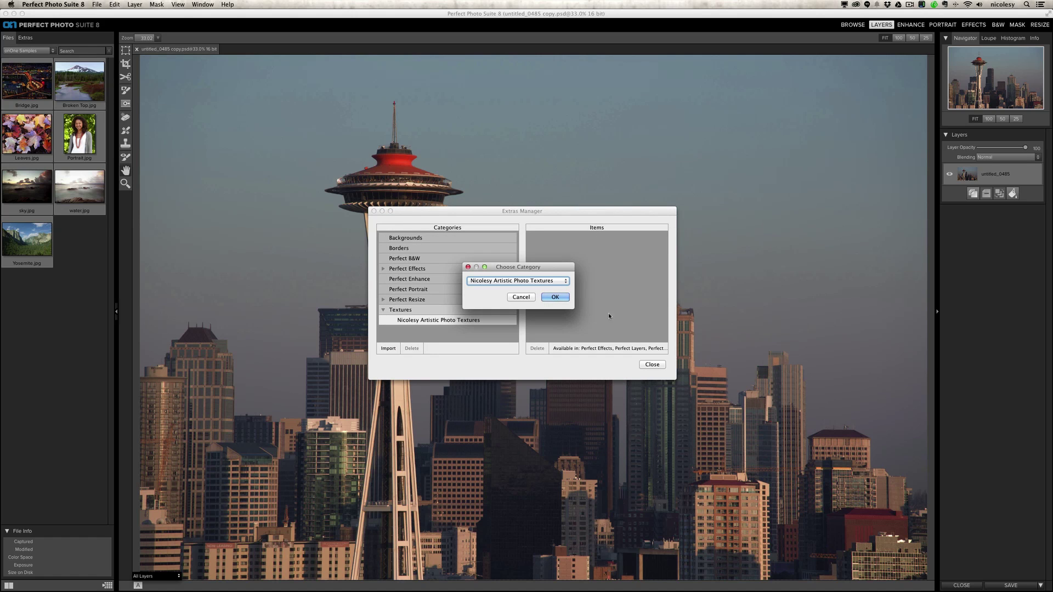
Step: Import the 40 watercolor textures into a new 'Nicolesy Watercolor Textures' category and dismiss the report
click(549, 281)
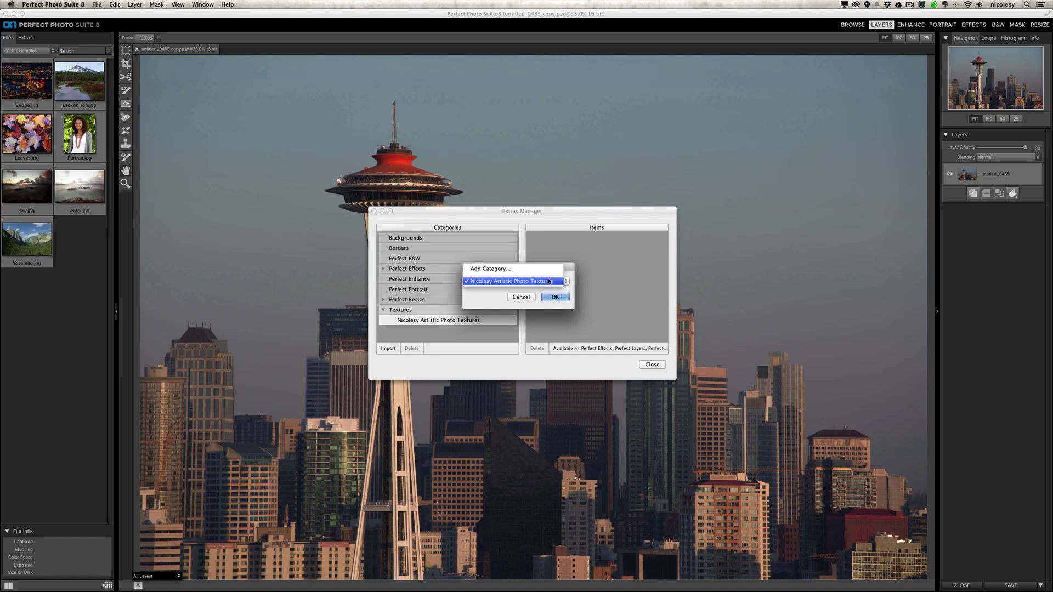
click(536, 269)
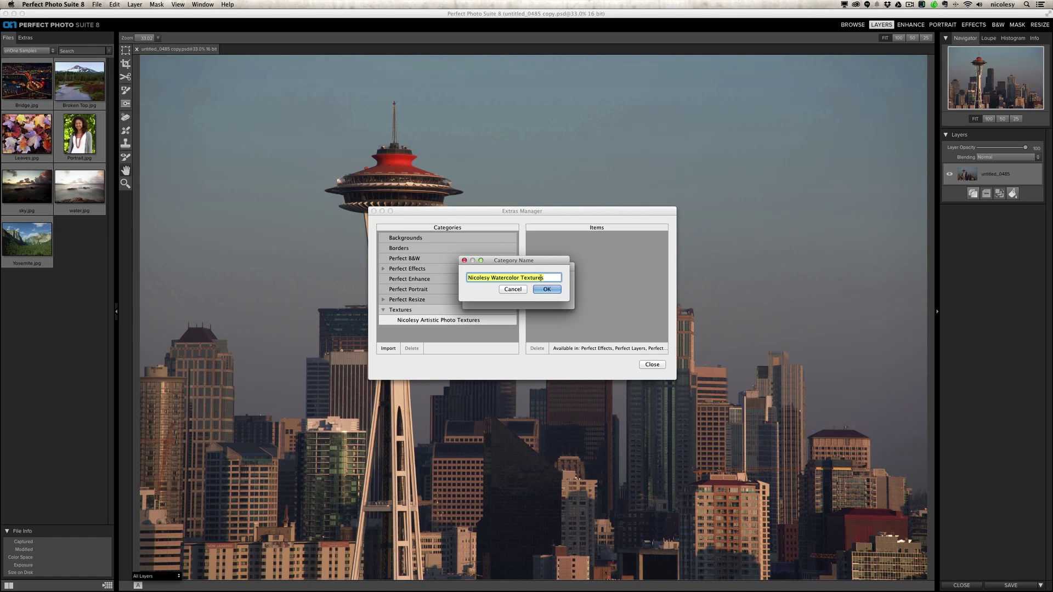
click(545, 290)
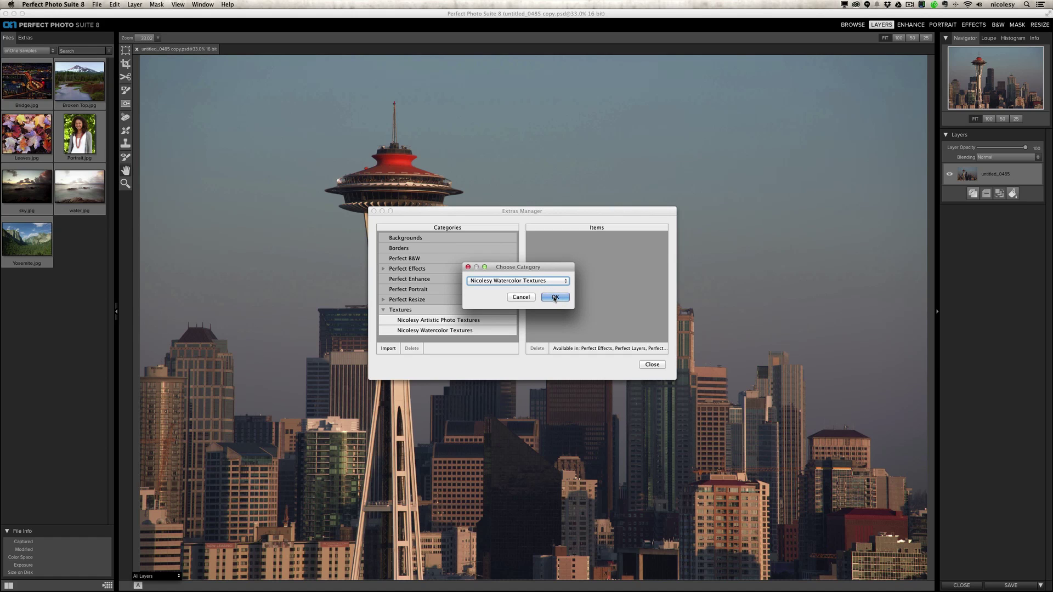
click(554, 298)
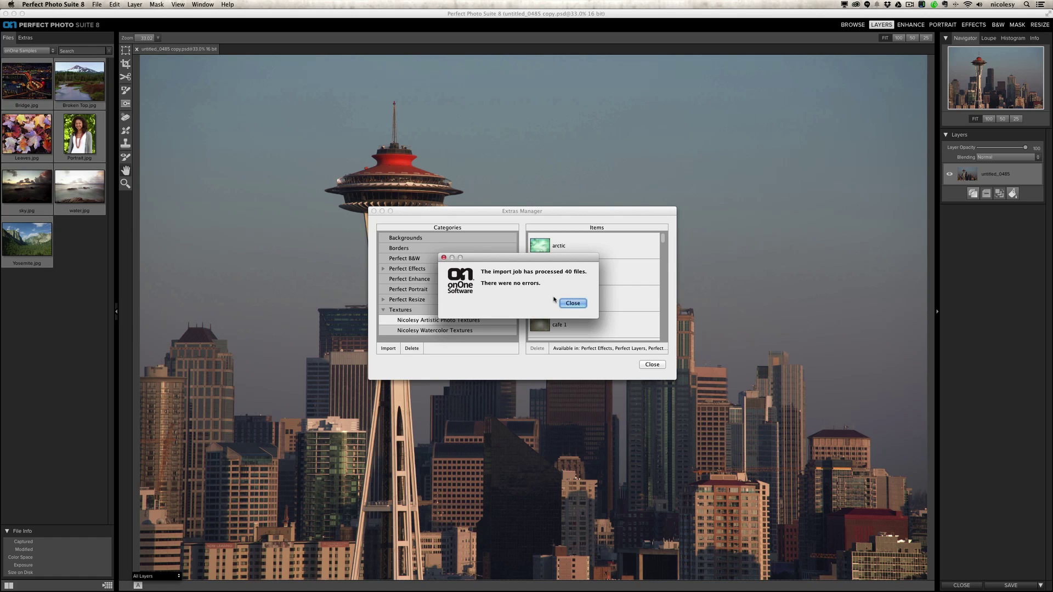
click(572, 304)
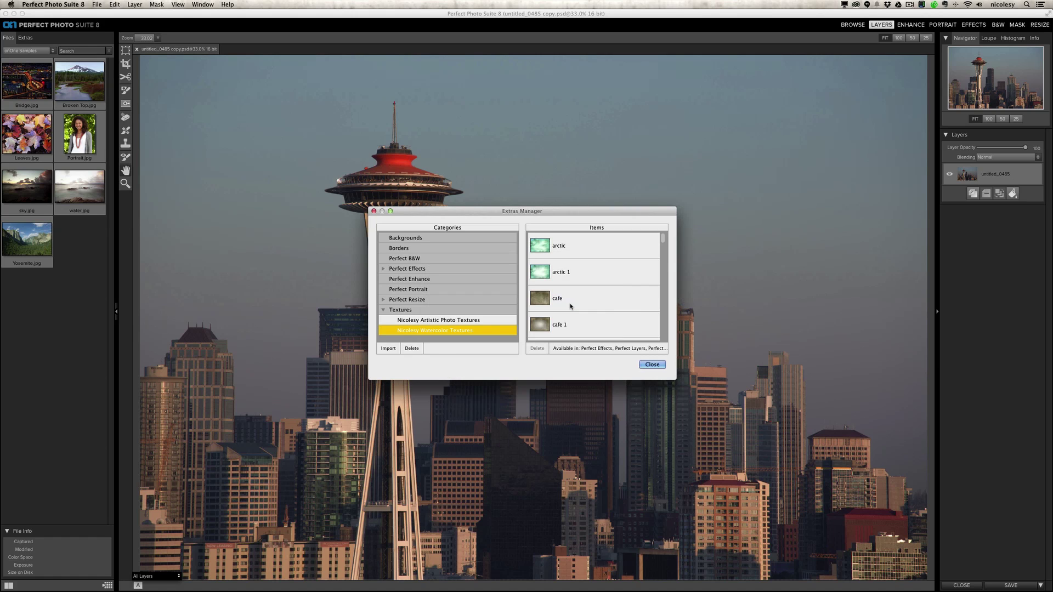
Step: Close the Extras Manager and browse Extras > User Extras > Textures > Nicolesy Watercolor Textures
click(652, 364)
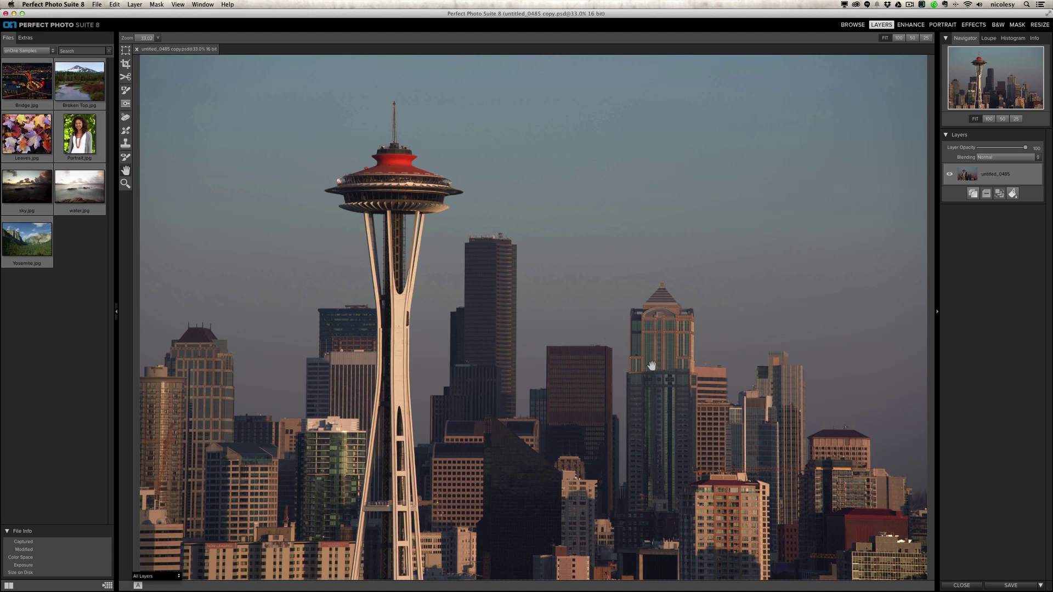
click(30, 38)
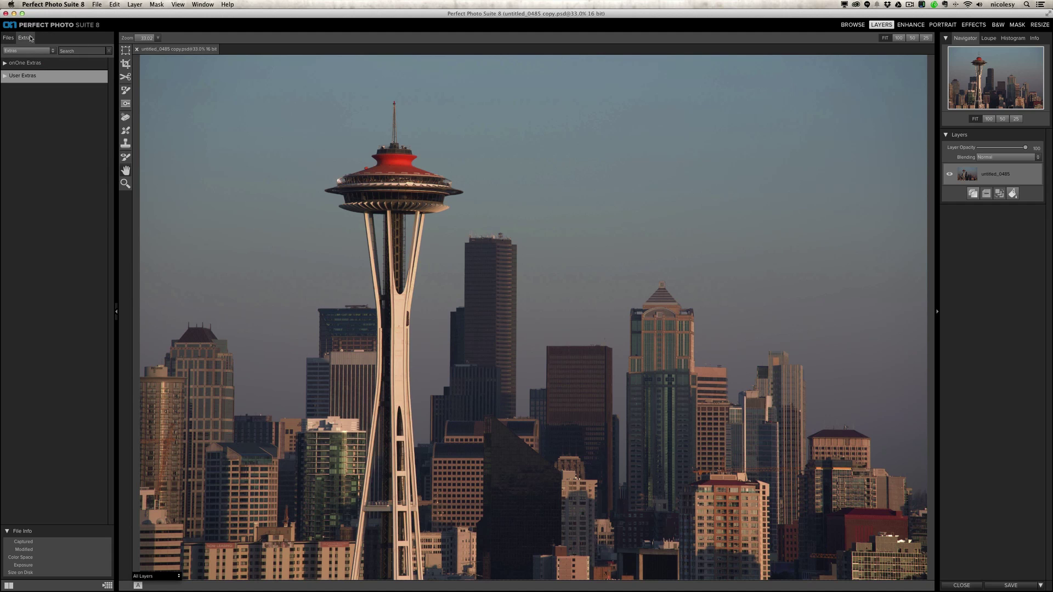
click(5, 76)
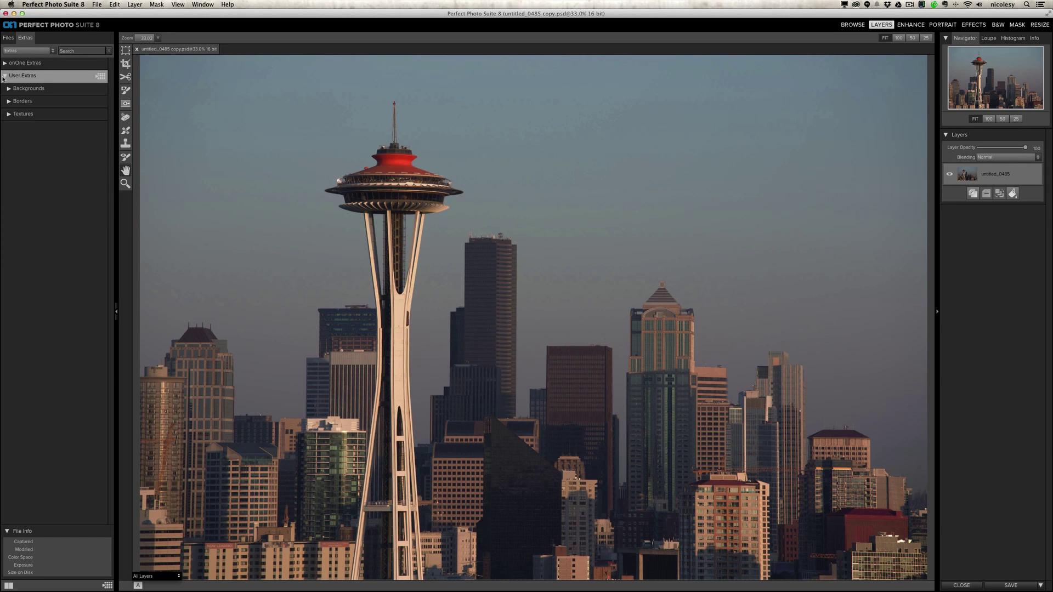
click(8, 114)
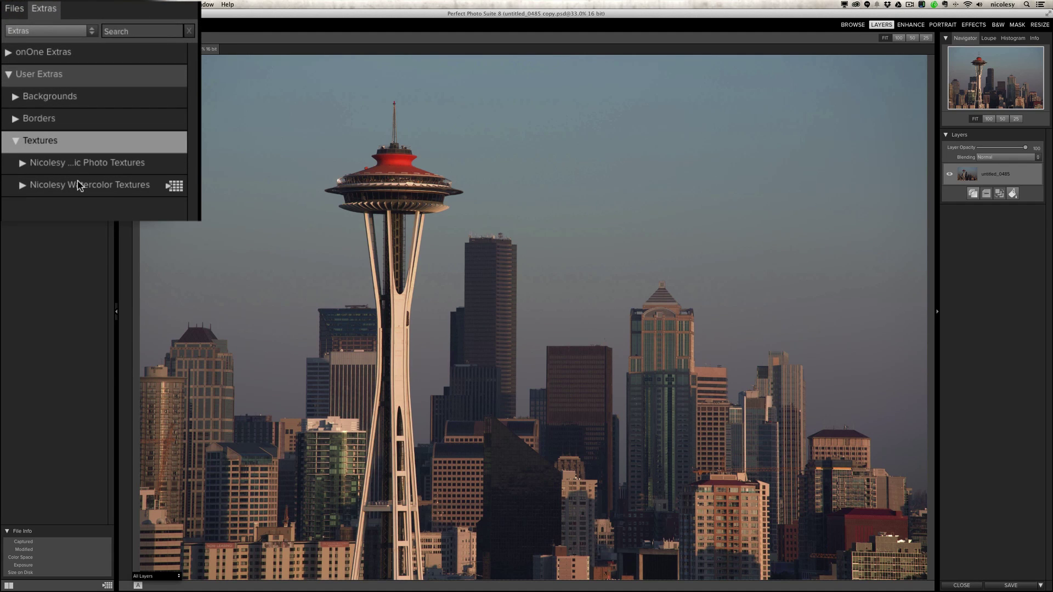
click(14, 141)
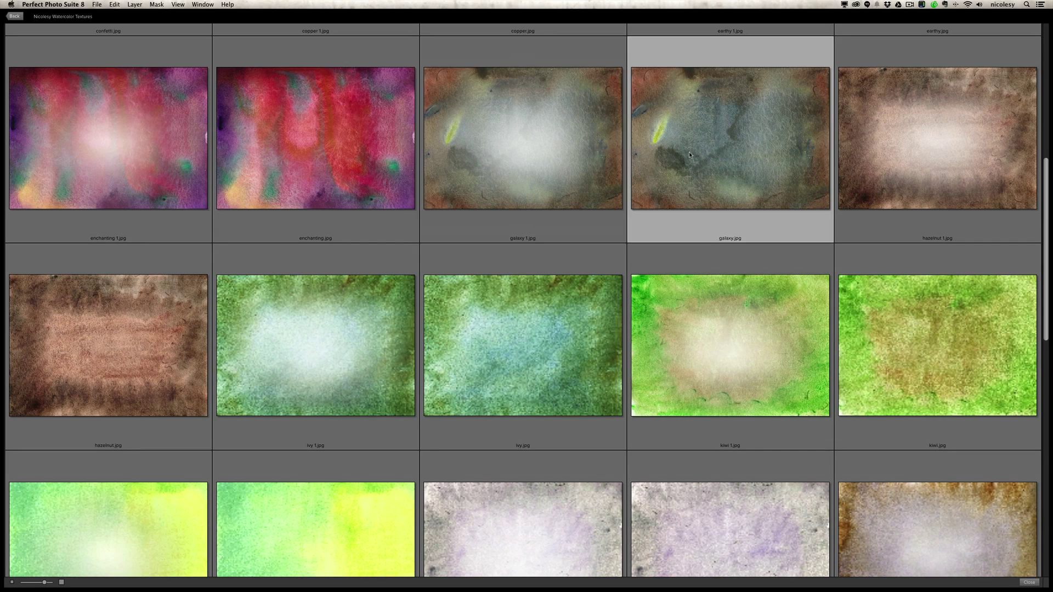
Step: Open galaxy.jpg and add it as a new layer over the skyline photo
double_click(743, 171)
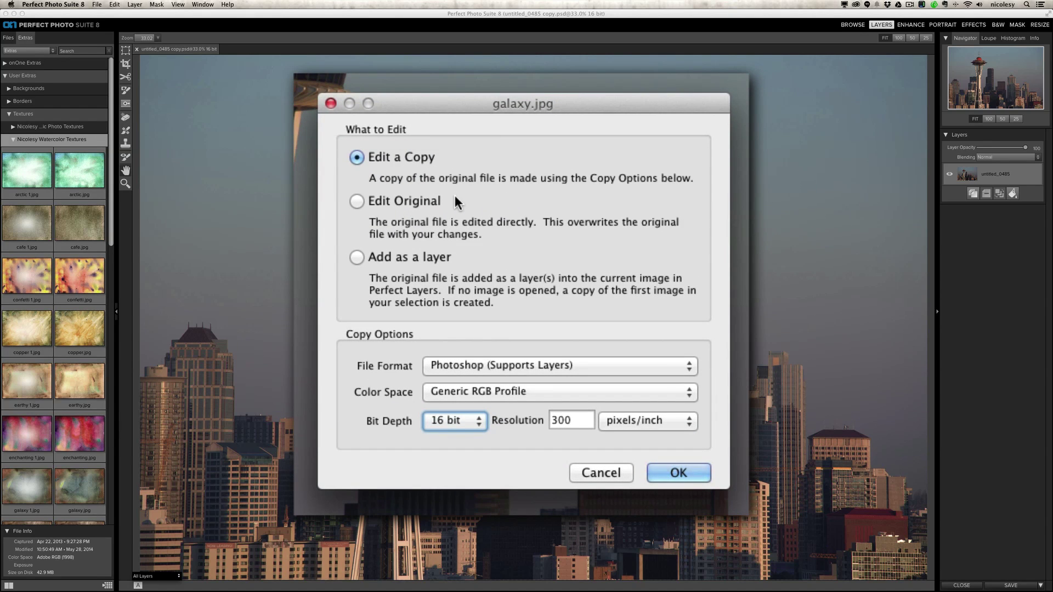
click(415, 199)
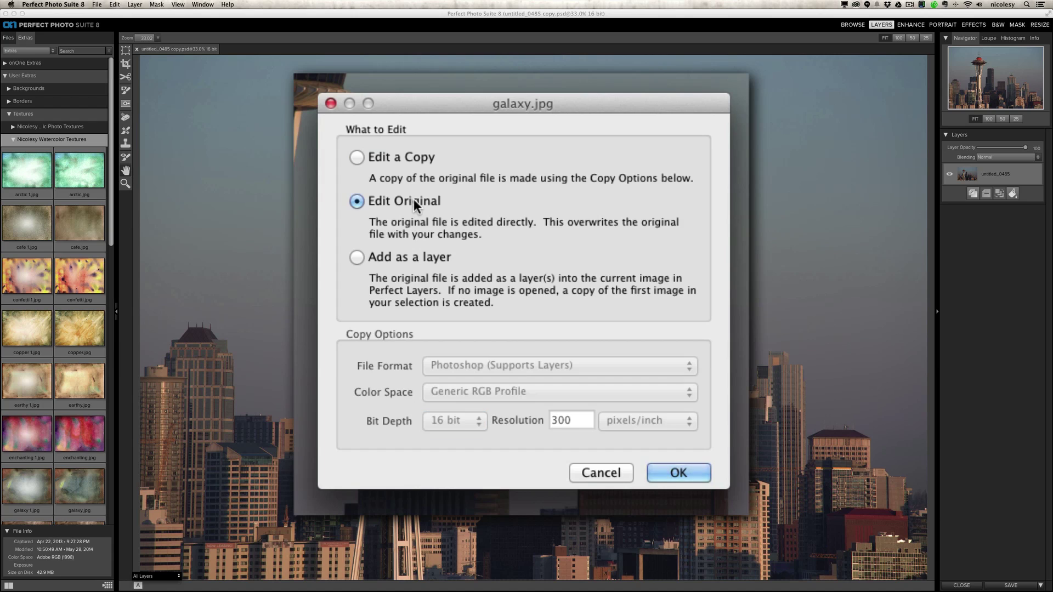
click(415, 260)
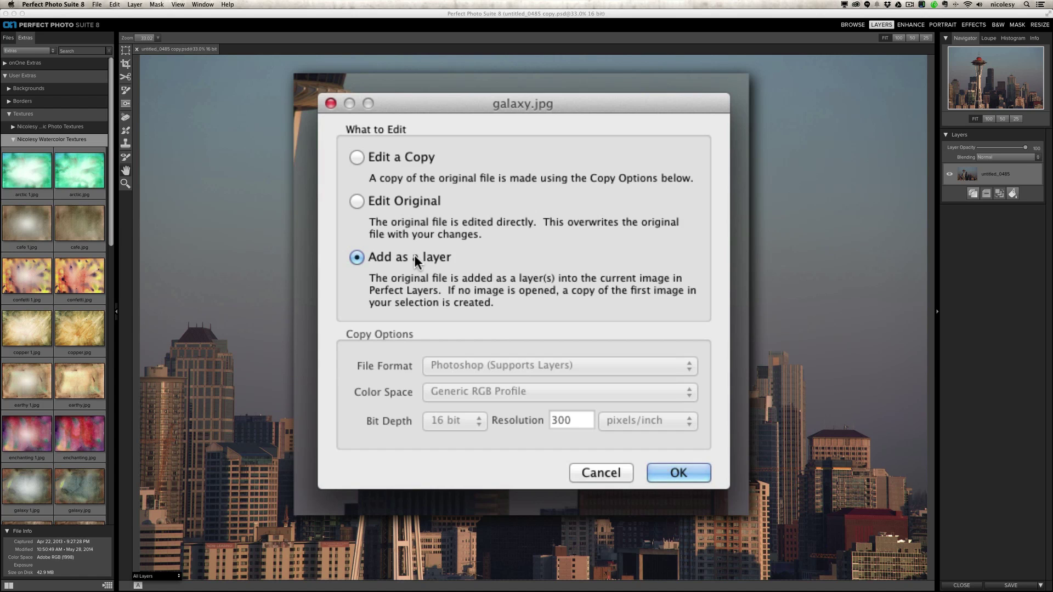
key(Return)
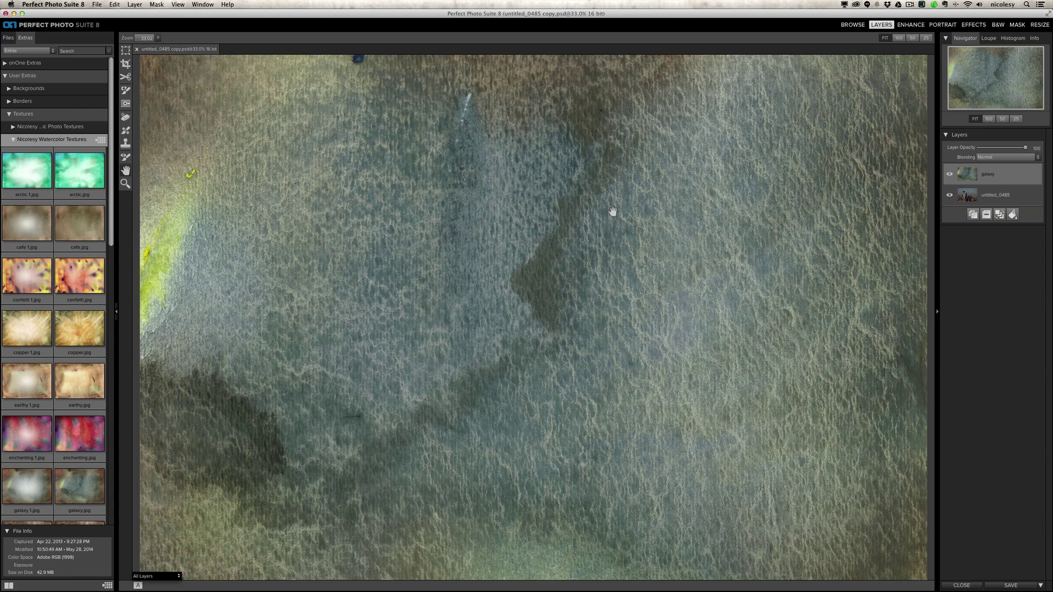
Step: Stretch the galaxy layer to fill the whole canvas with Transform's FILL and apply it
key(super+minus)
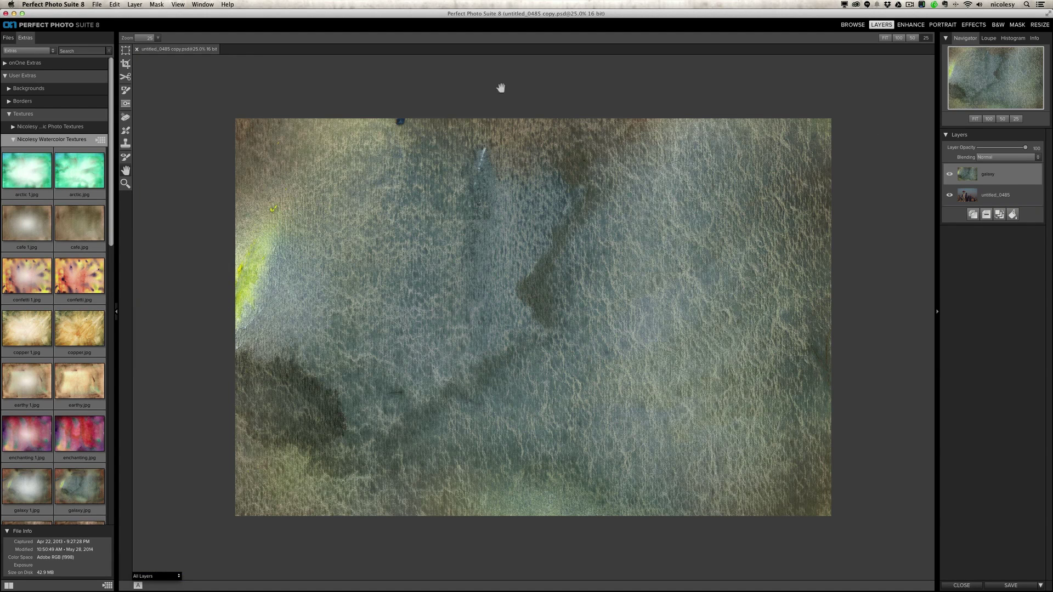
click(124, 63)
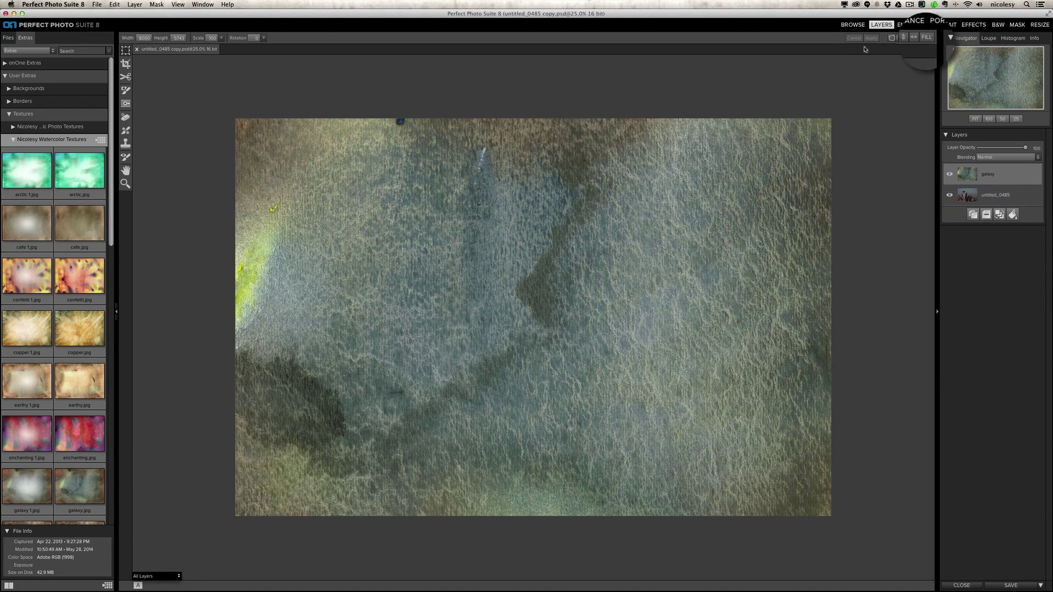
click(927, 38)
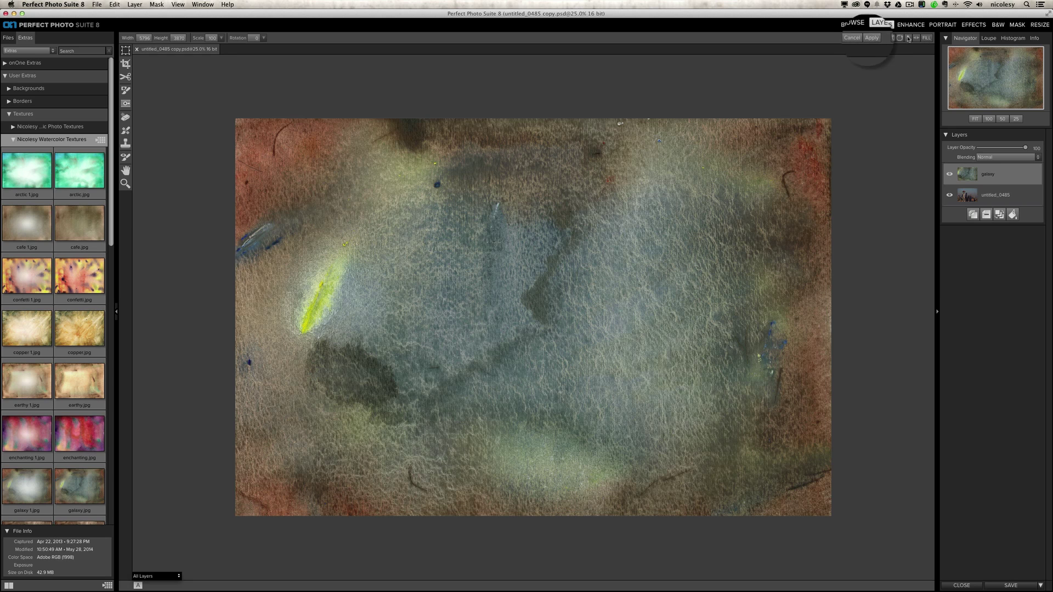
click(871, 38)
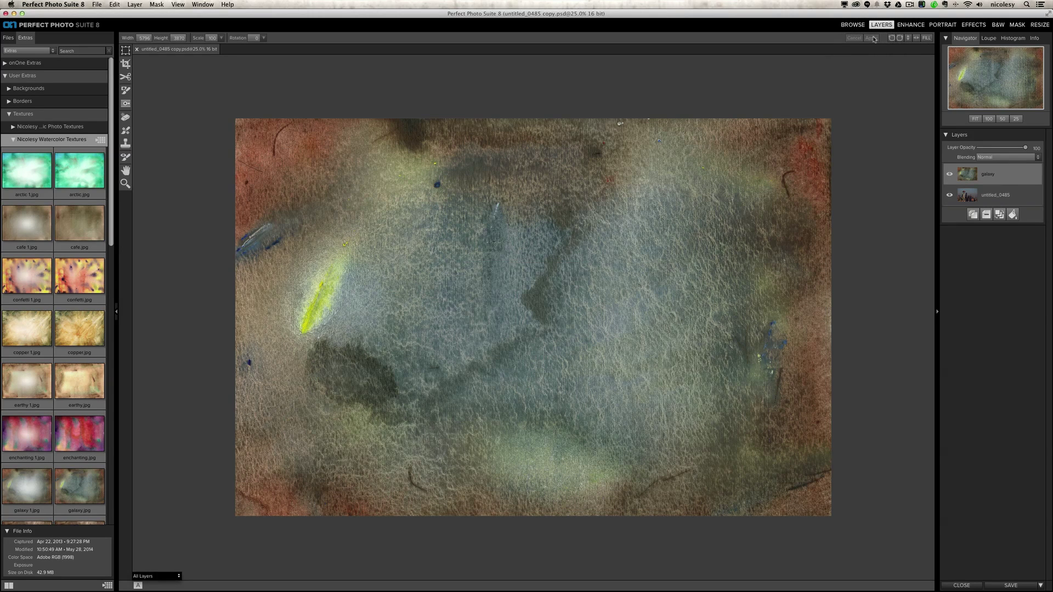
Step: Set the galaxy layer's blending to Soft Light and select the Masking Brush
click(1013, 154)
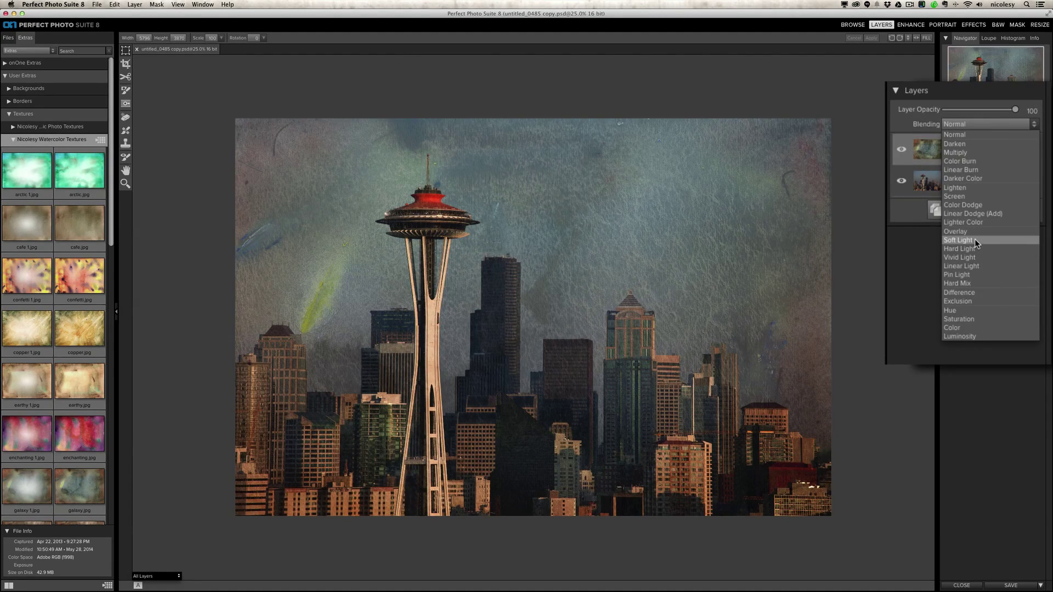
click(975, 240)
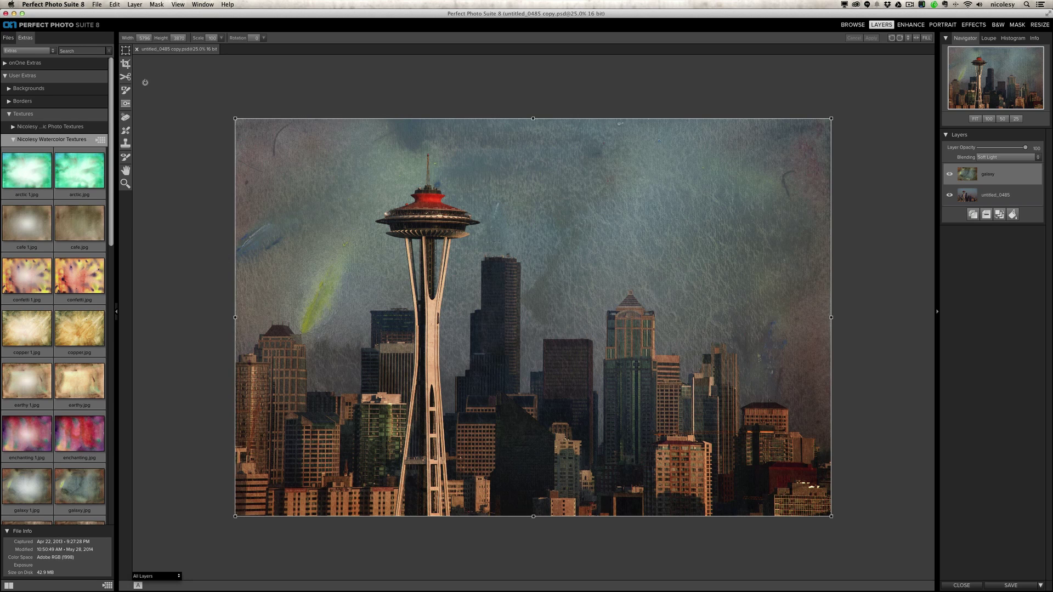
click(126, 90)
Step: Paint the texture off the Space Needle's saucer with a brush at opacity 54, size 250
click(288, 38)
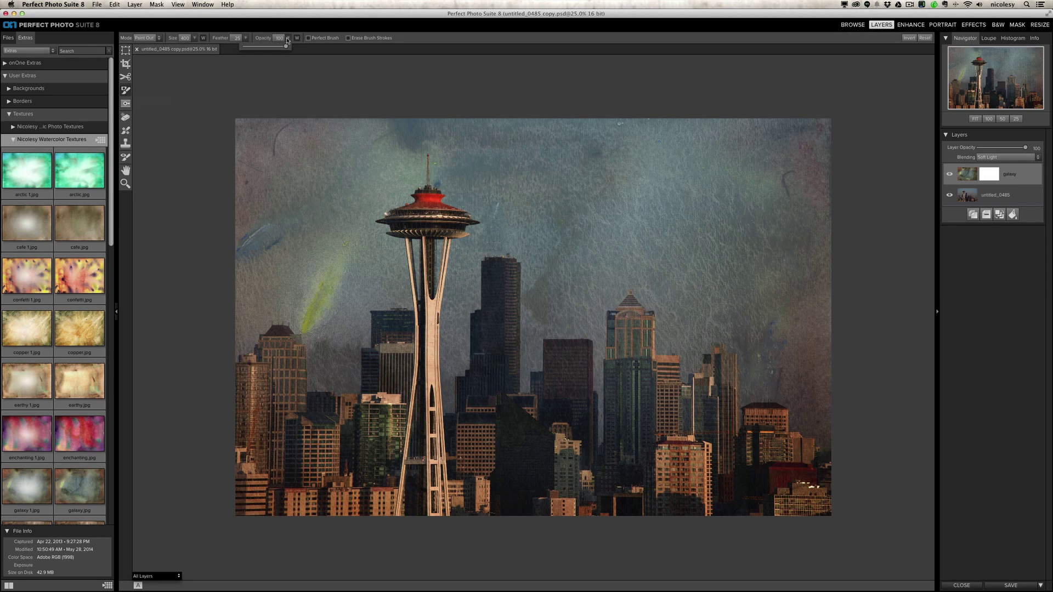
drag(286, 47, 267, 47)
key(bracketleft)
key(bracketleft)
key(bracketleft)
key(bracketleft)
key(bracketleft)
key(bracketleft)
mouse_move(427, 215)
mouse_down()
mouse_move(402, 222)
mouse_move(453, 222)
mouse_move(428, 199)
mouse_move(424, 421)
mouse_move(422, 361)
mouse_move(426, 391)
mouse_up()
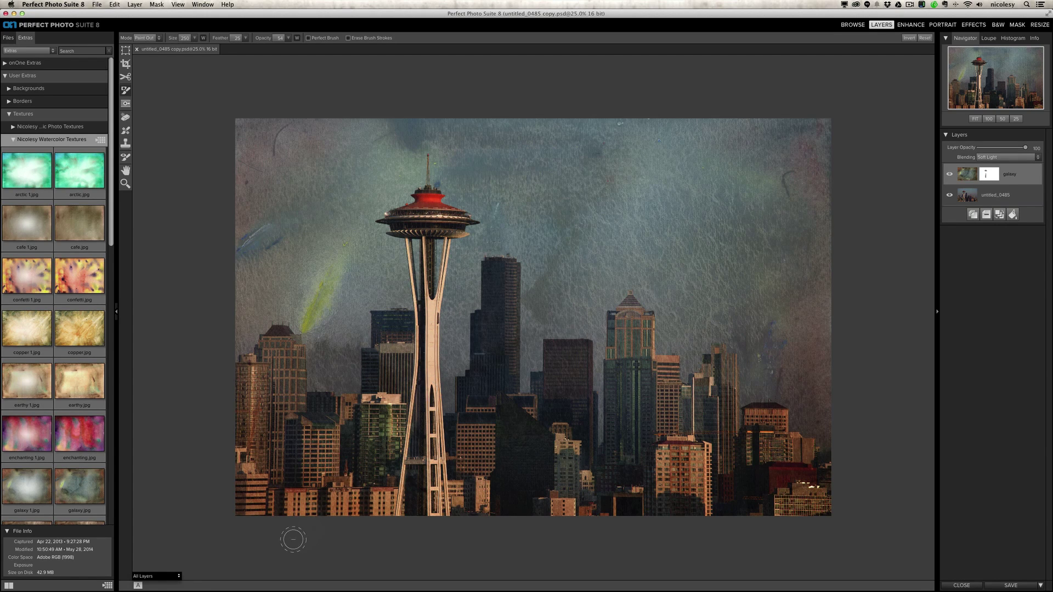
Step: Mask more of the Space Needle in Mask-Red view, return to All Layers, delete the galaxy layer
click(158, 576)
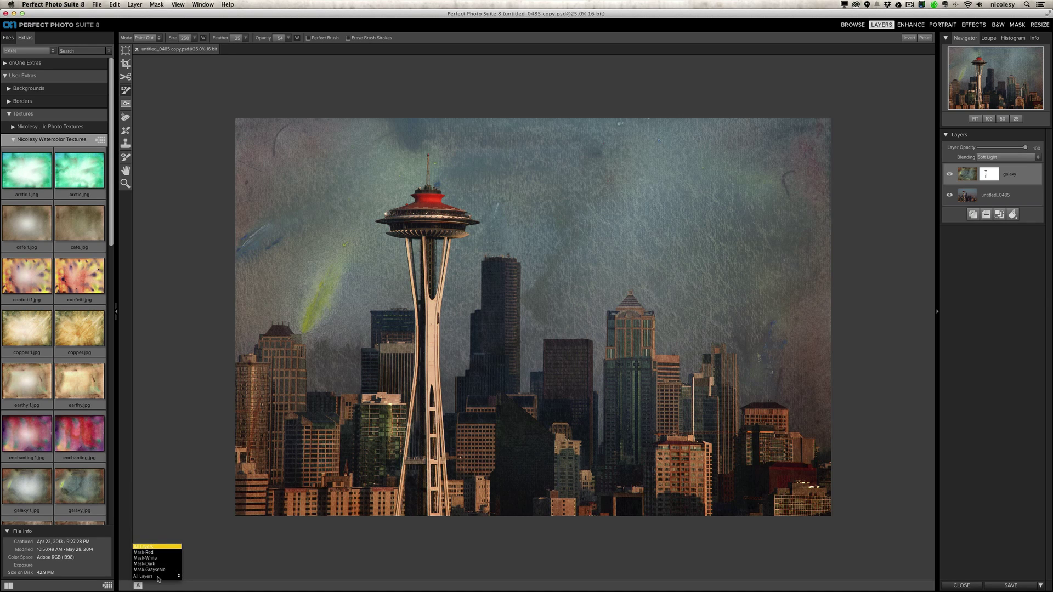
click(150, 553)
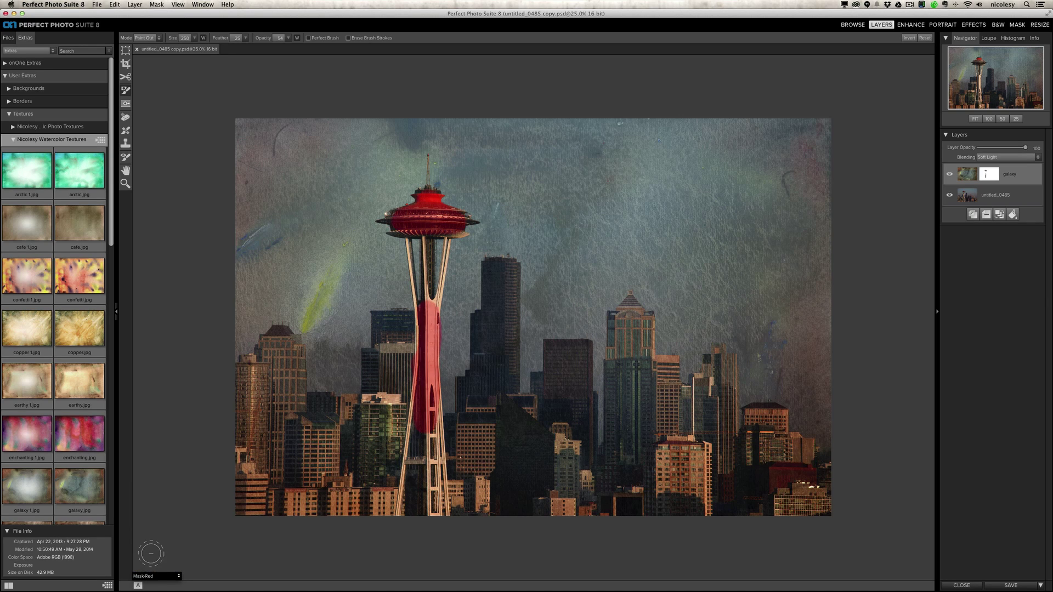
mouse_move(417, 432)
mouse_down()
mouse_move(444, 420)
mouse_move(413, 406)
mouse_move(406, 324)
mouse_move(389, 325)
mouse_move(382, 346)
mouse_move(376, 378)
mouse_move(401, 324)
mouse_move(389, 387)
mouse_up()
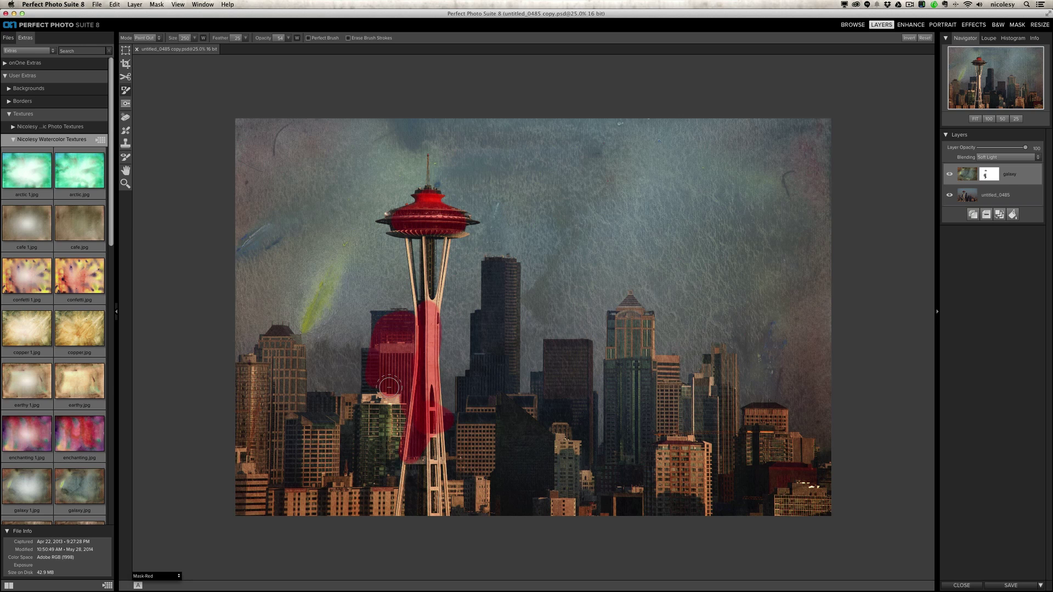
key(m)
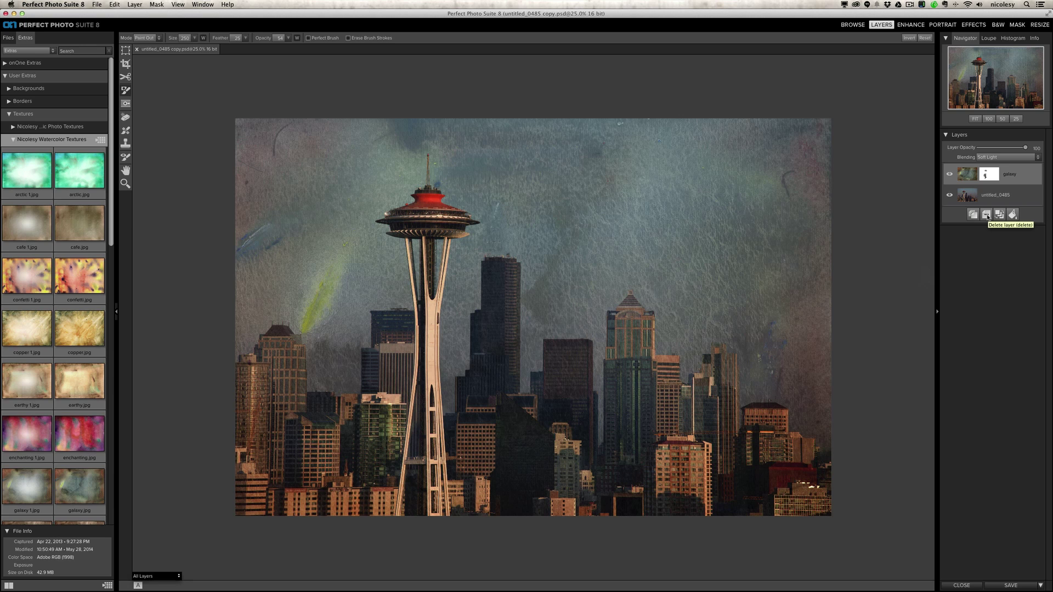
click(988, 217)
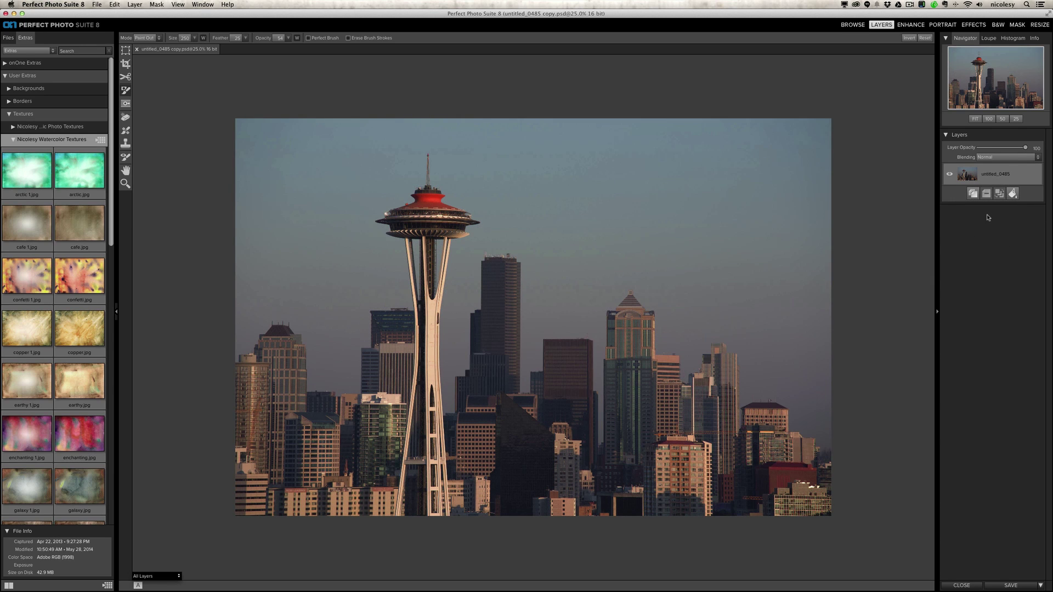
Step: Move to the Effects module and bring up the list of filters for the empty filter layer
click(973, 24)
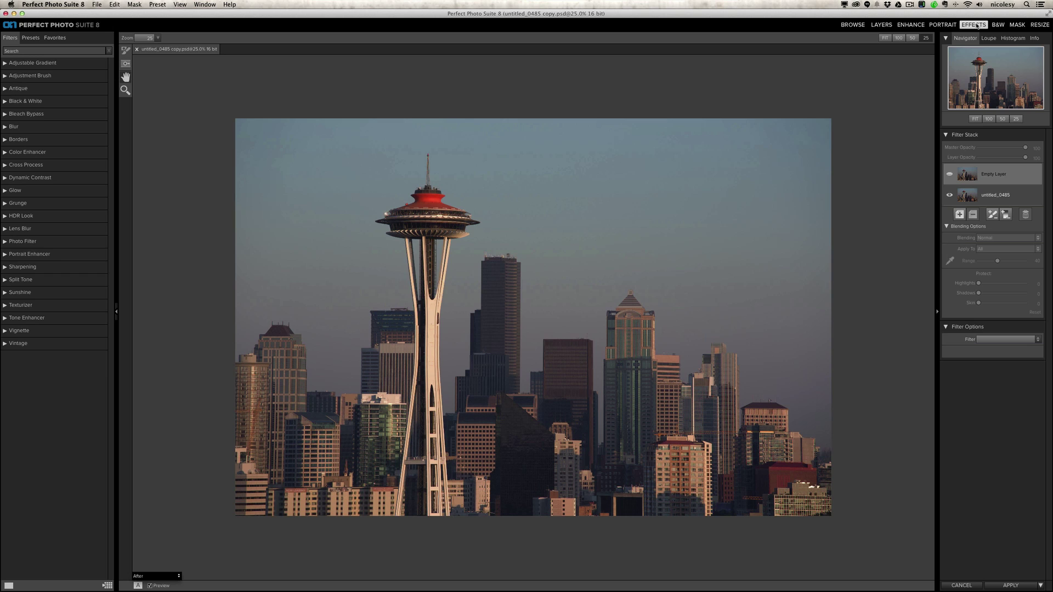
click(996, 339)
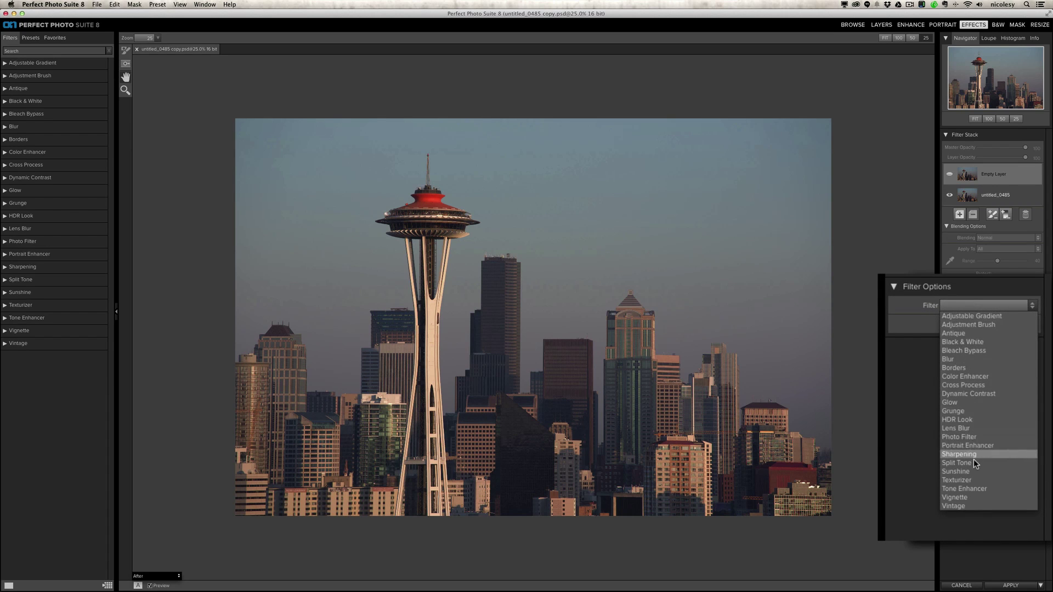
Step: Apply Texturizer with Category 'Nicolesy Watercolor Textures' and Texture 'ivy'
click(971, 480)
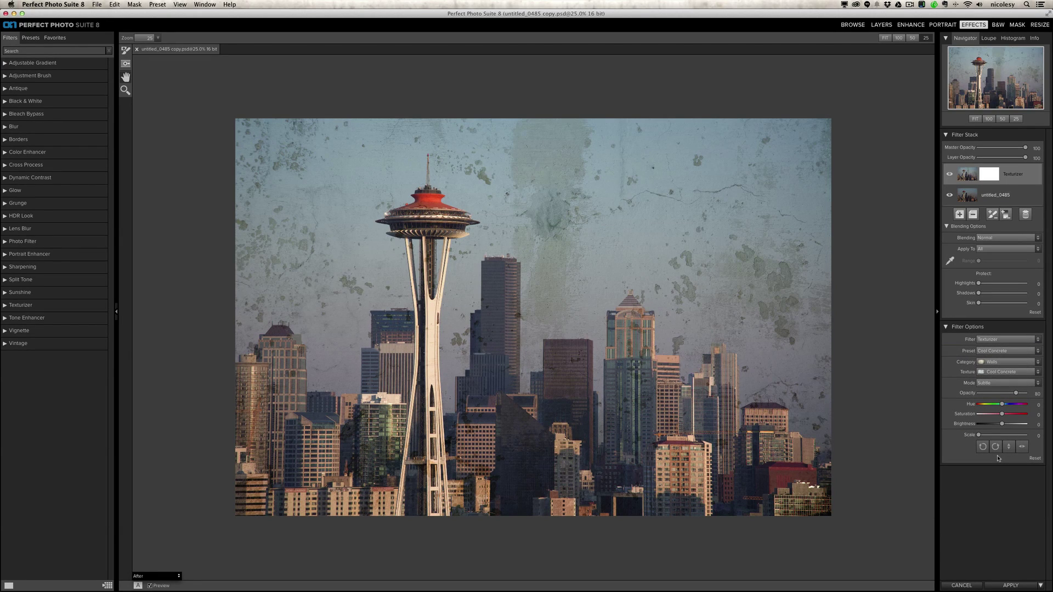
click(1006, 363)
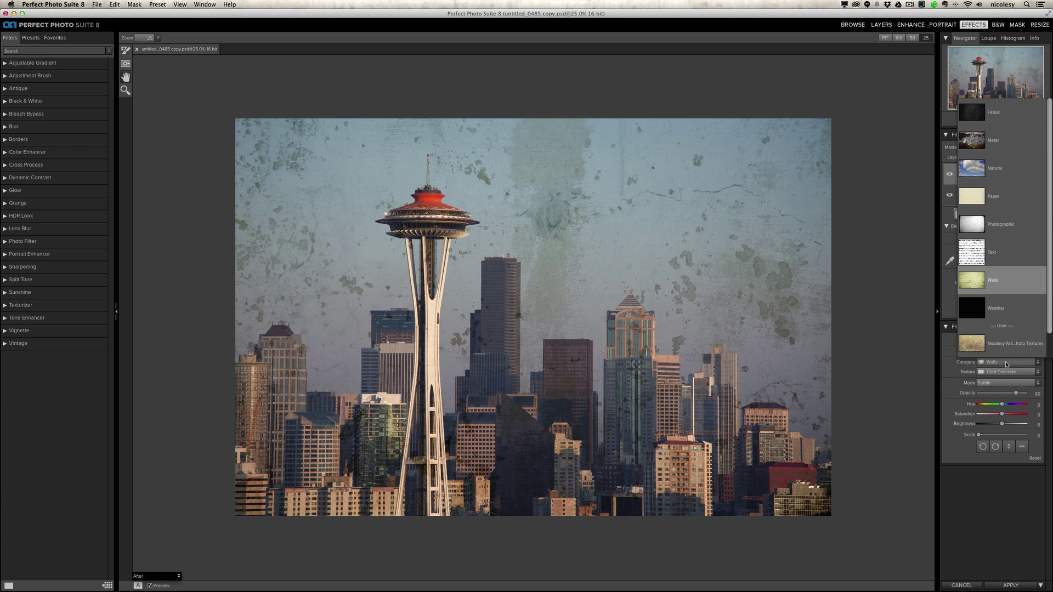
scroll(1004, 330, down, 1)
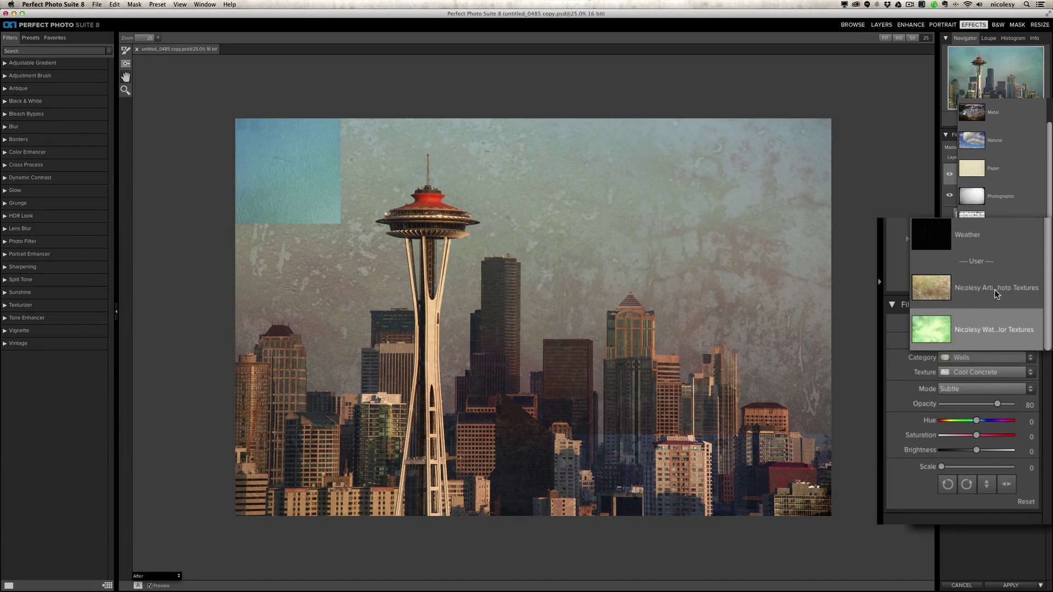
click(999, 331)
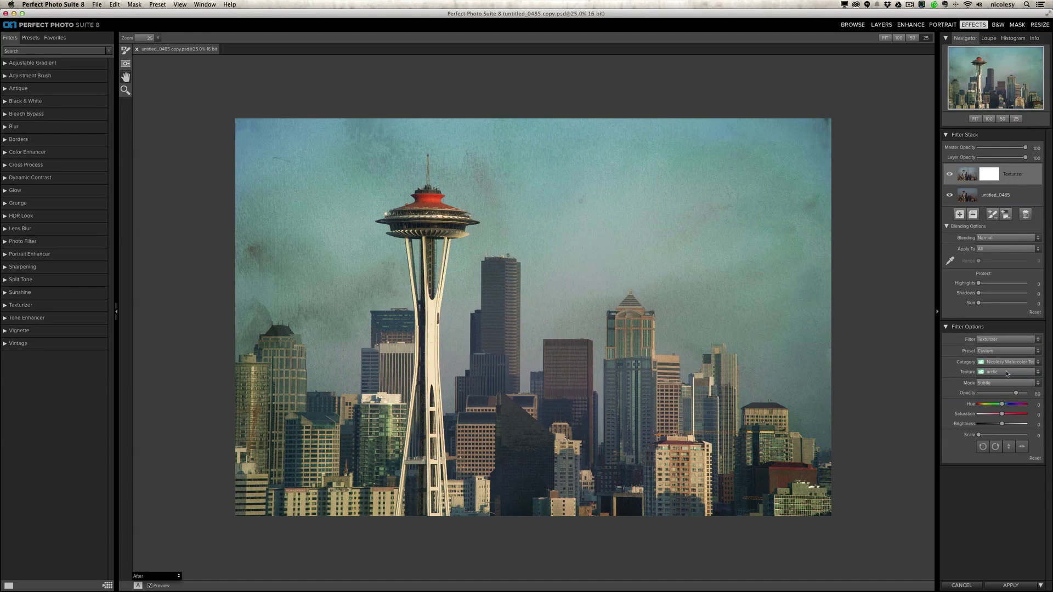
click(1006, 373)
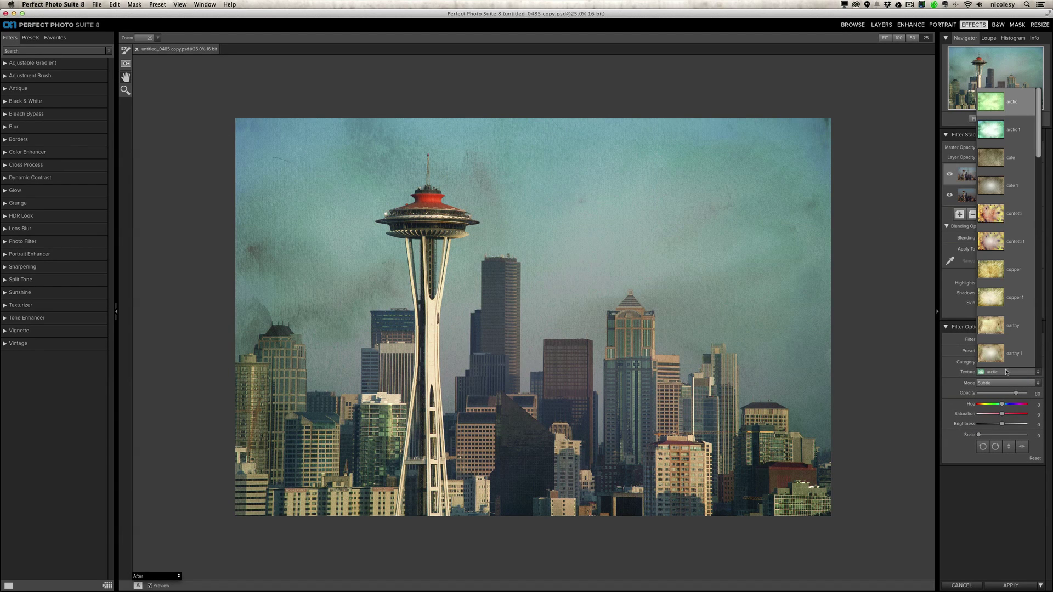
scroll(1014, 230, down, 3)
scroll(1014, 229, down, 6)
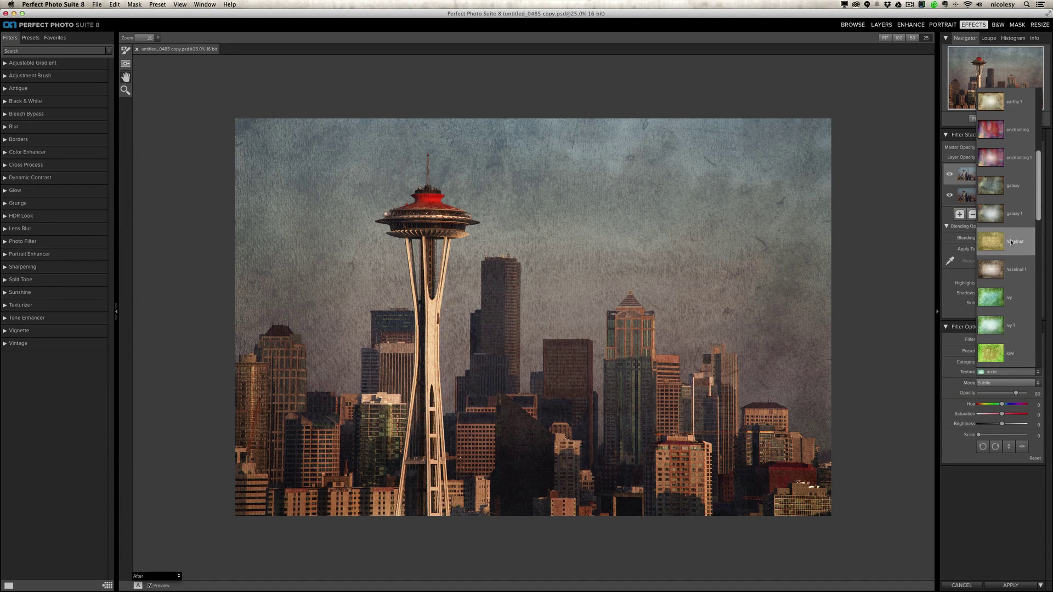
click(1012, 290)
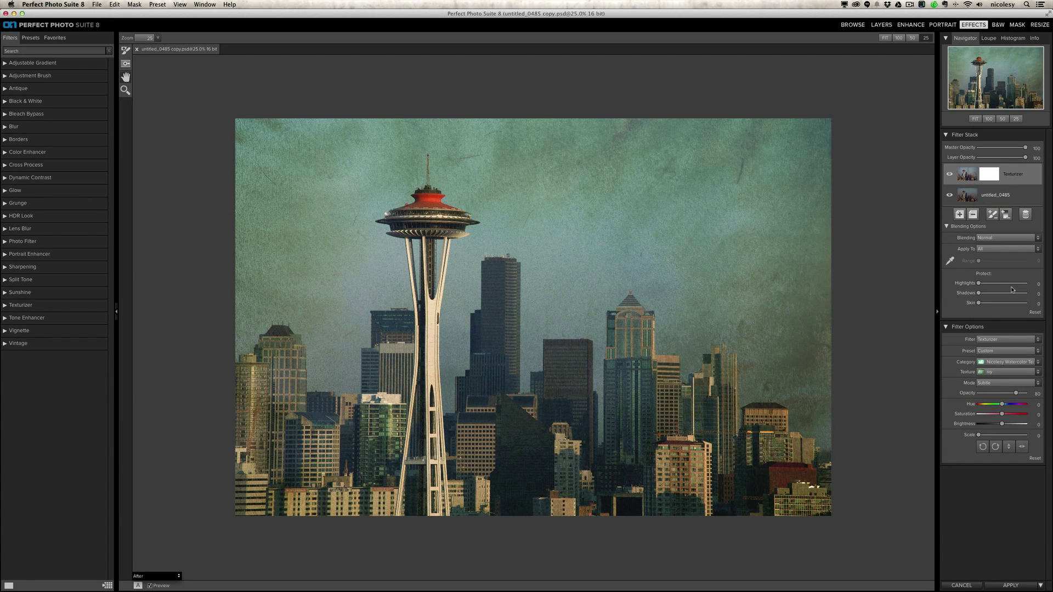
Step: Keep the ivy texture in Subtle mode at opacity 47, tinted with hue -16, saturation 26, brightness 11
click(1003, 383)
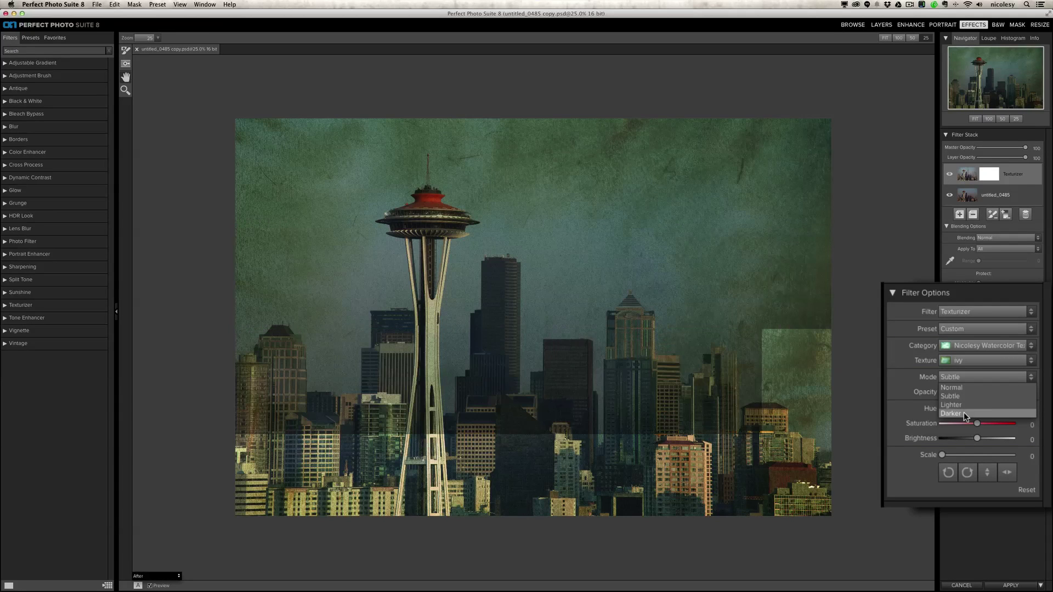
click(963, 397)
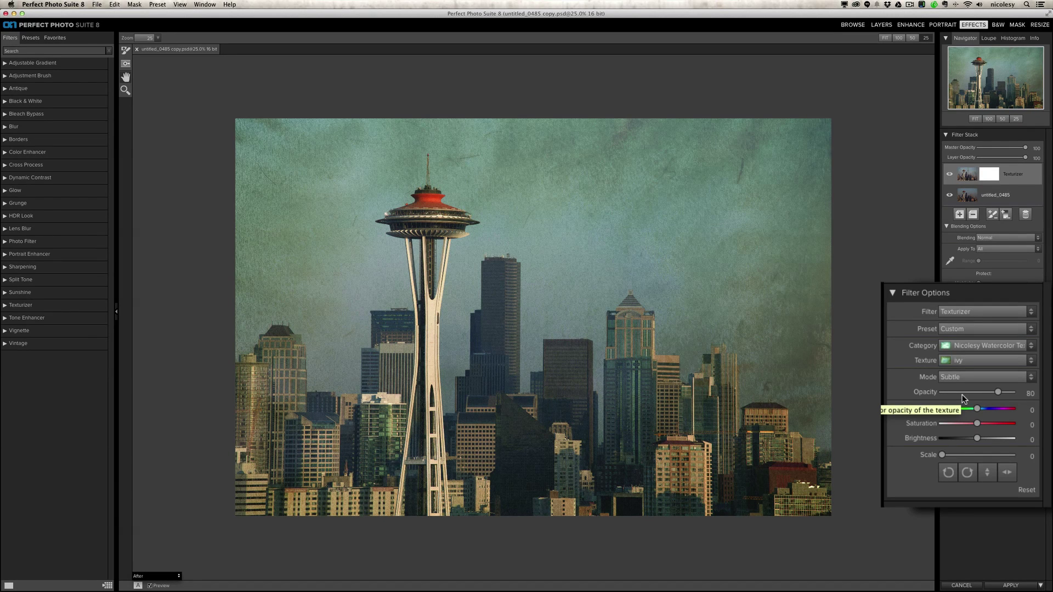
click(974, 392)
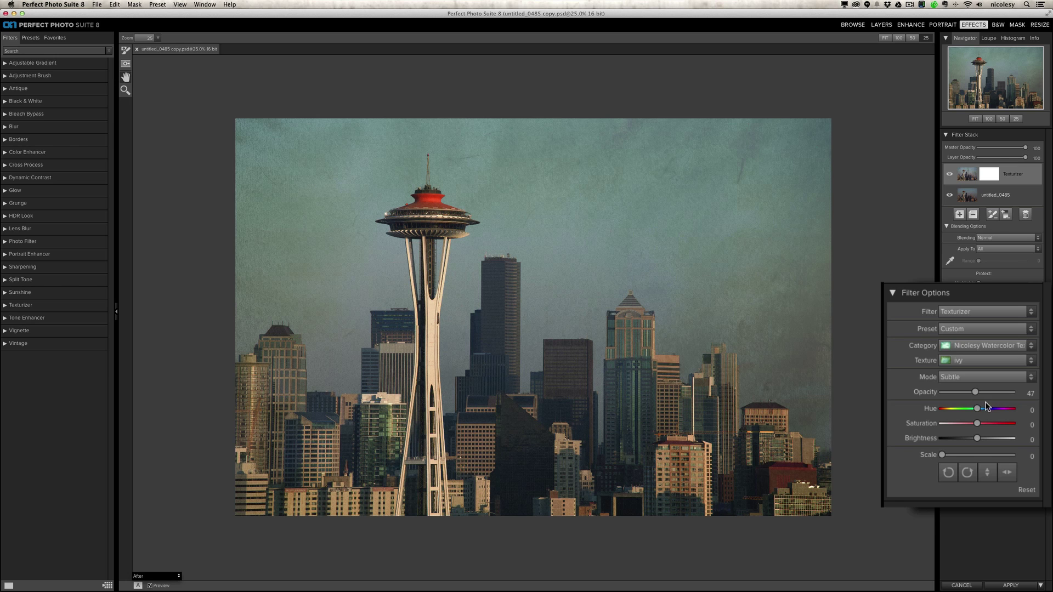
click(990, 408)
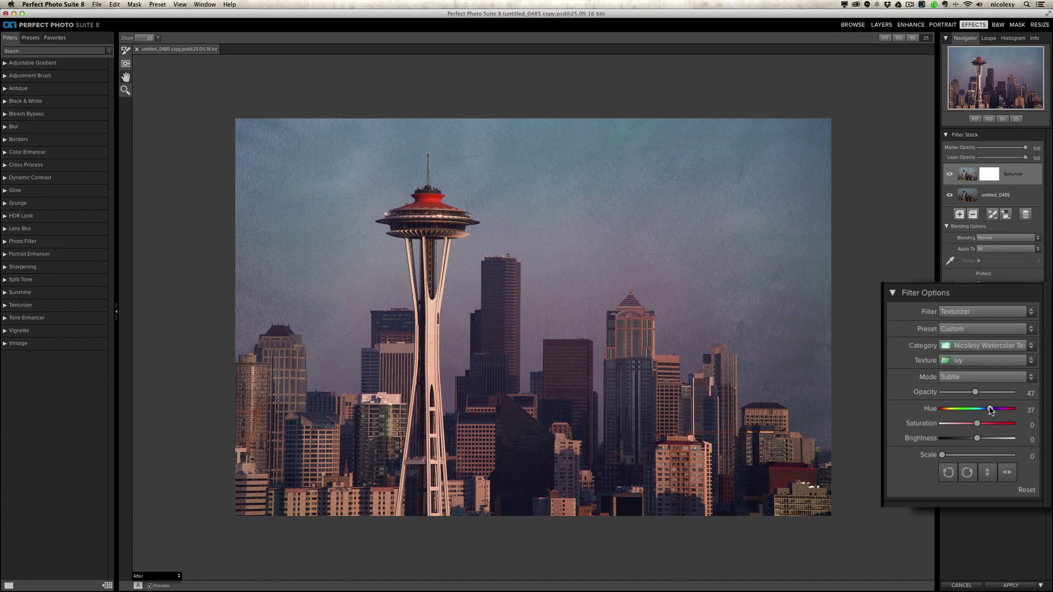
drag(990, 410, 971, 412)
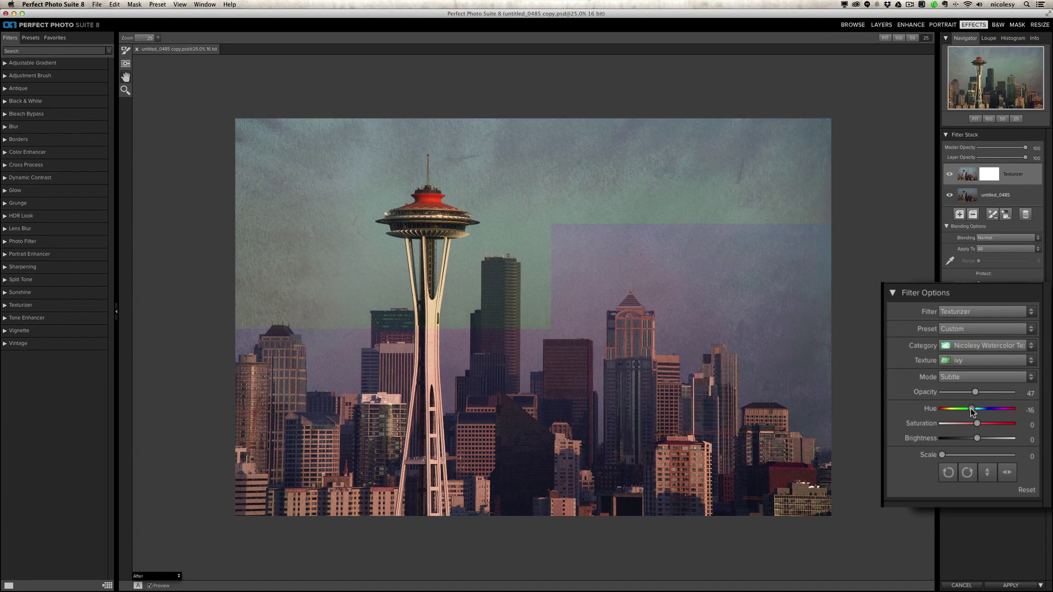
click(986, 424)
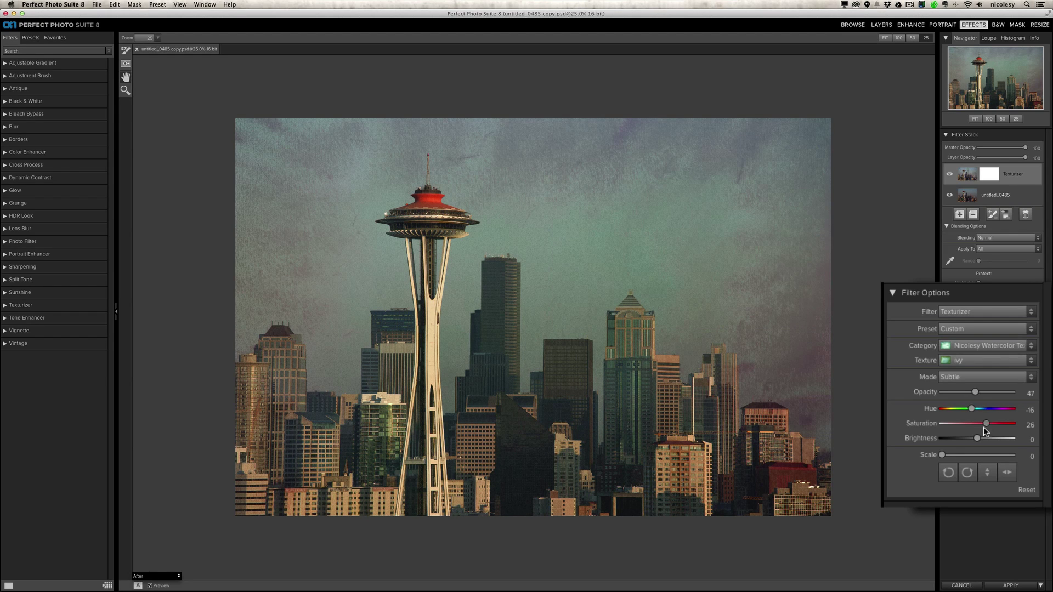
drag(974, 437, 980, 439)
Step: Rotate the texture, then flip it vertically and horizontally
click(969, 474)
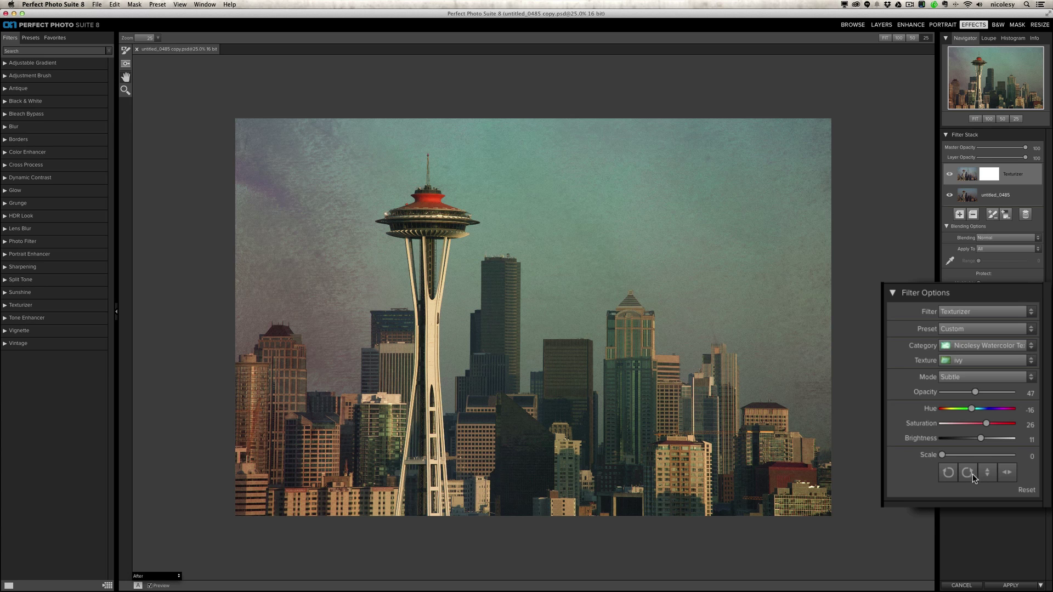
click(986, 473)
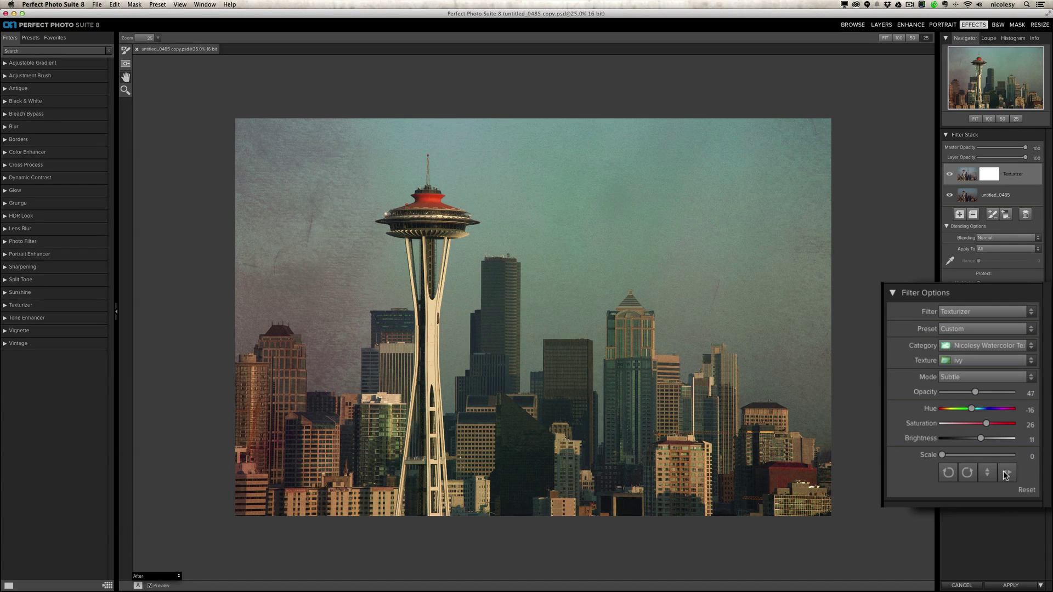
click(1009, 469)
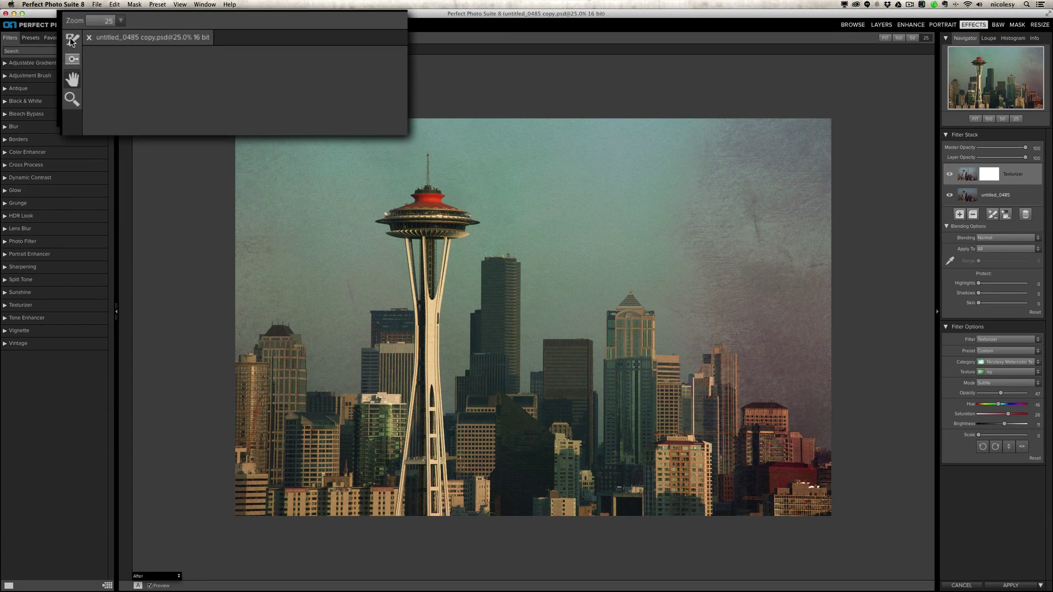
Step: Place a Vignette gradient mask centred on the skyline and set its opacity to 54
click(72, 41)
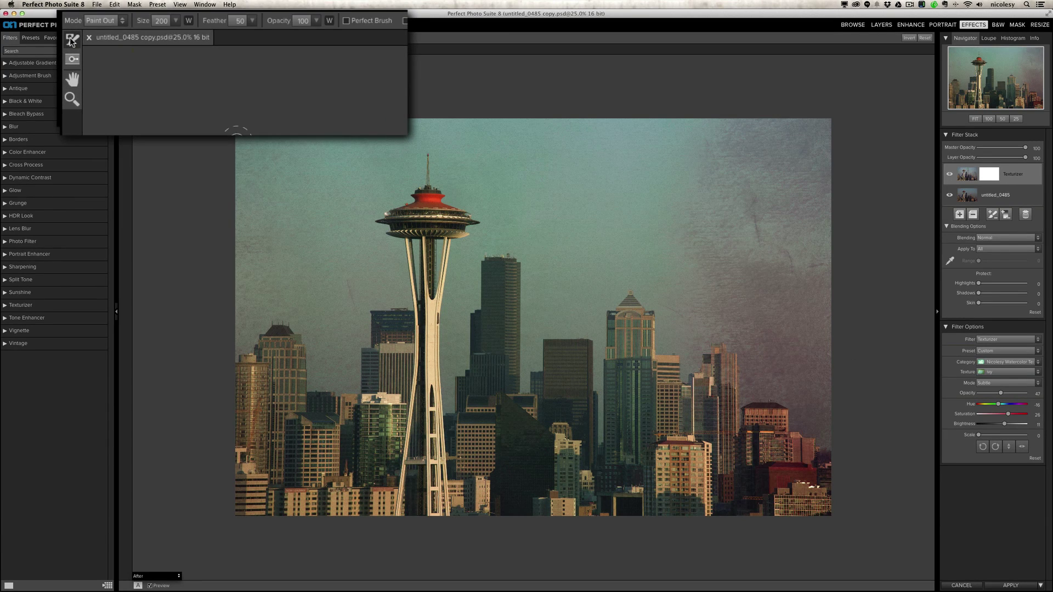
click(73, 58)
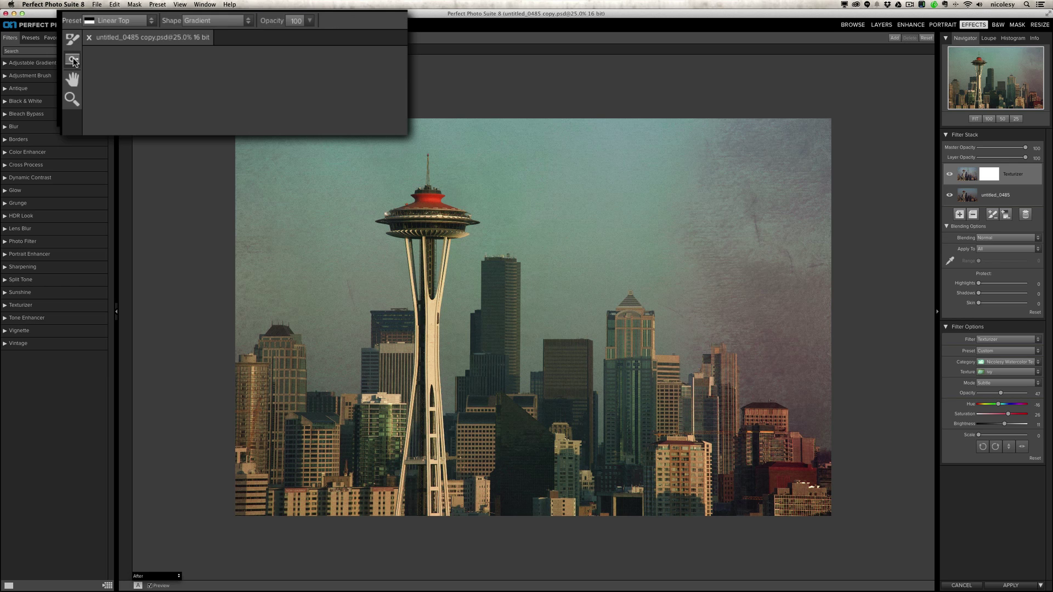
click(117, 23)
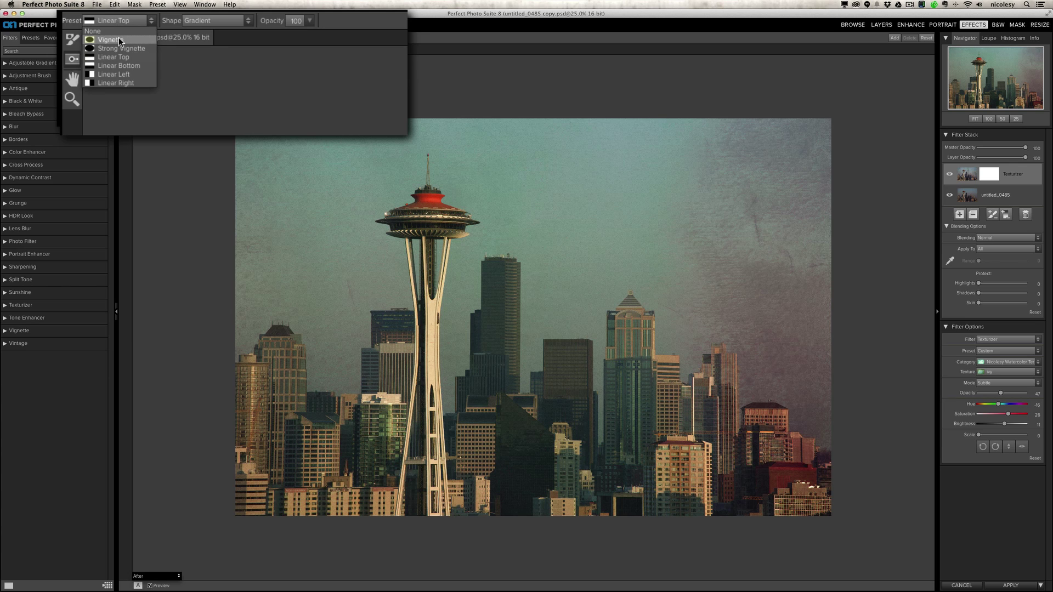
click(119, 41)
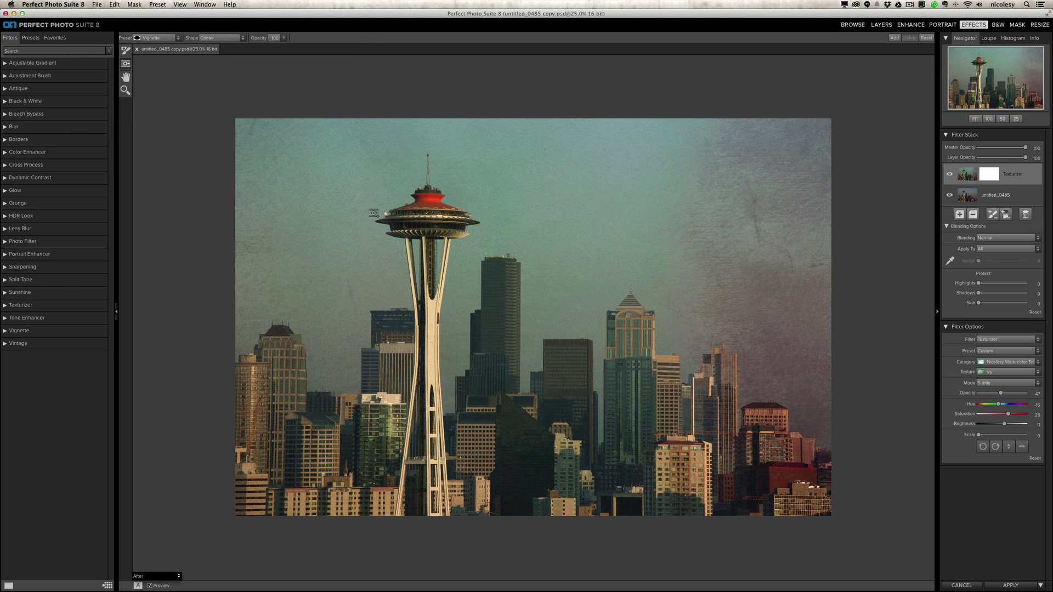
click(529, 315)
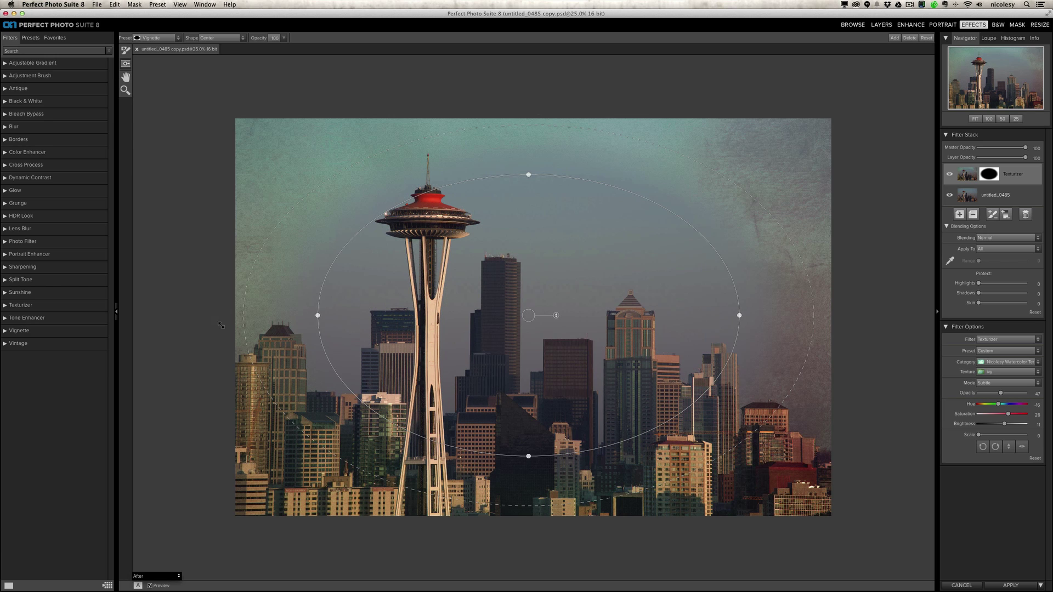
click(283, 38)
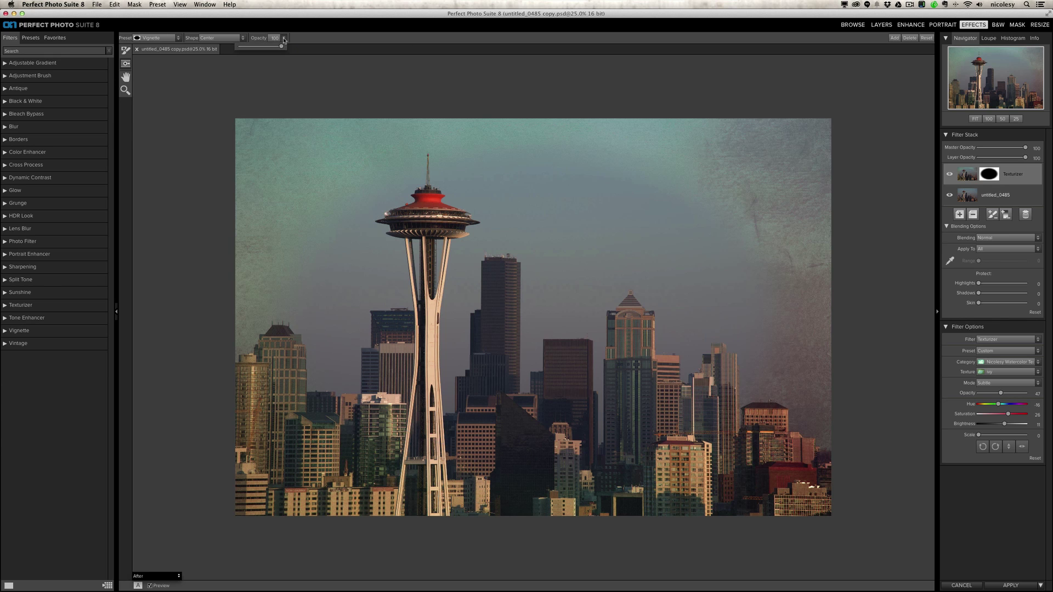
click(262, 47)
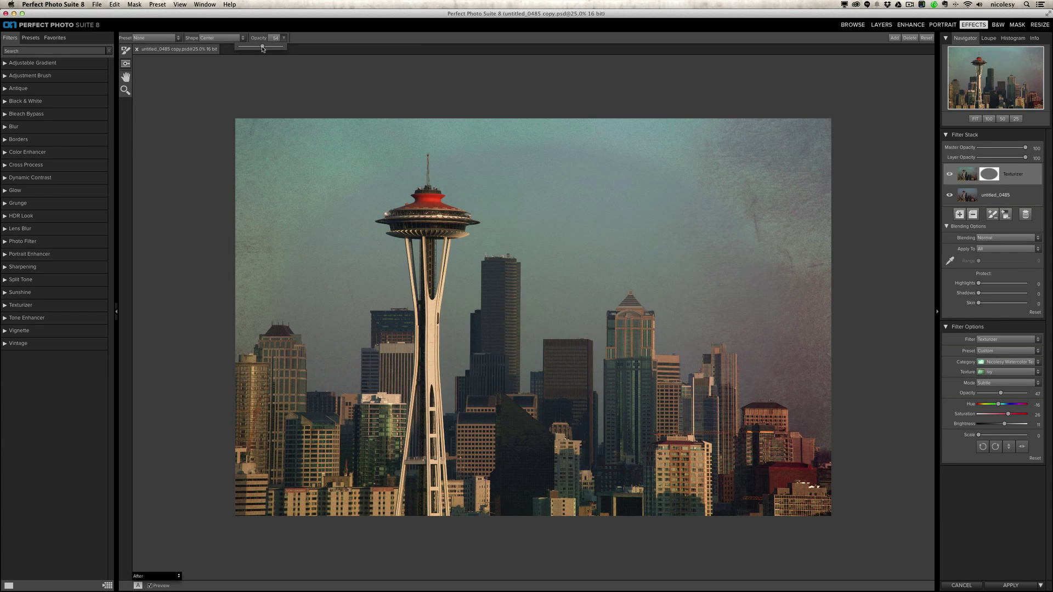